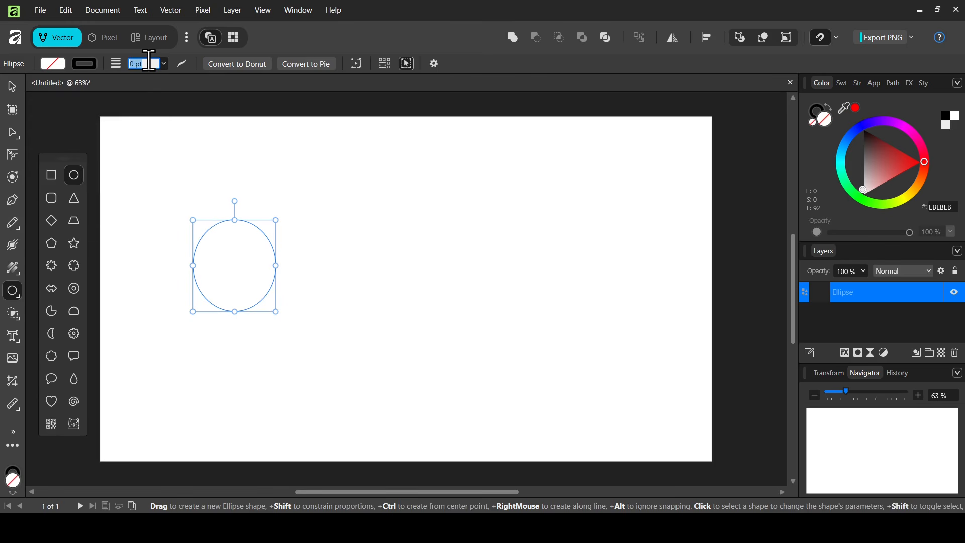
Set the ellipse's stroke width to 1 pt and show its transform values
{"action": "type", "text": "1"}
{"action": "key", "text": "Return"}
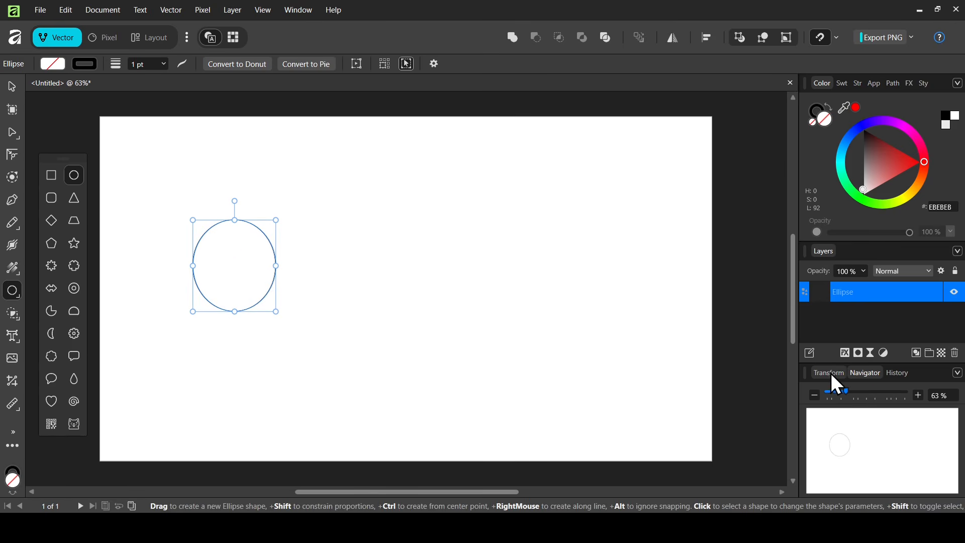
{"action": "left_click", "coordinate": [831, 372]}
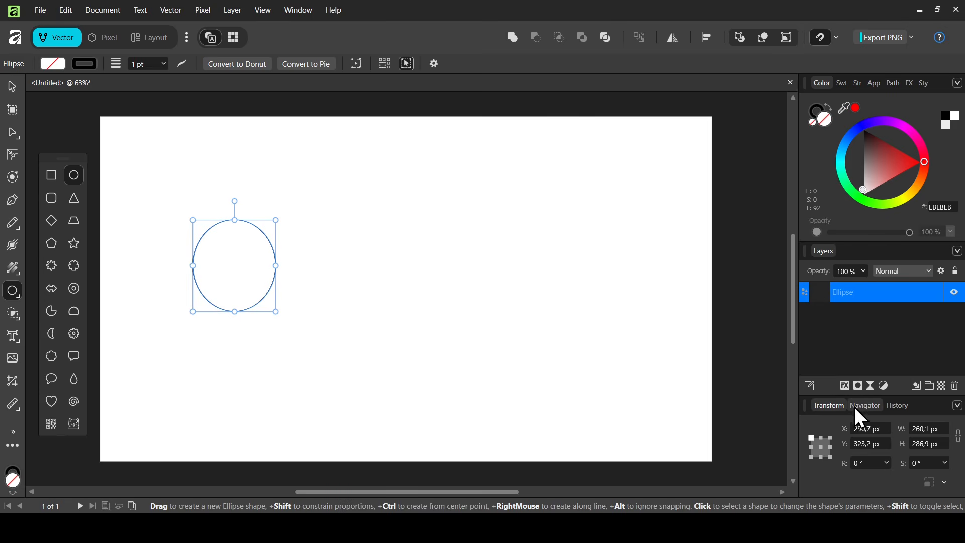
{"action": "left_click", "coordinate": [300, 12]}
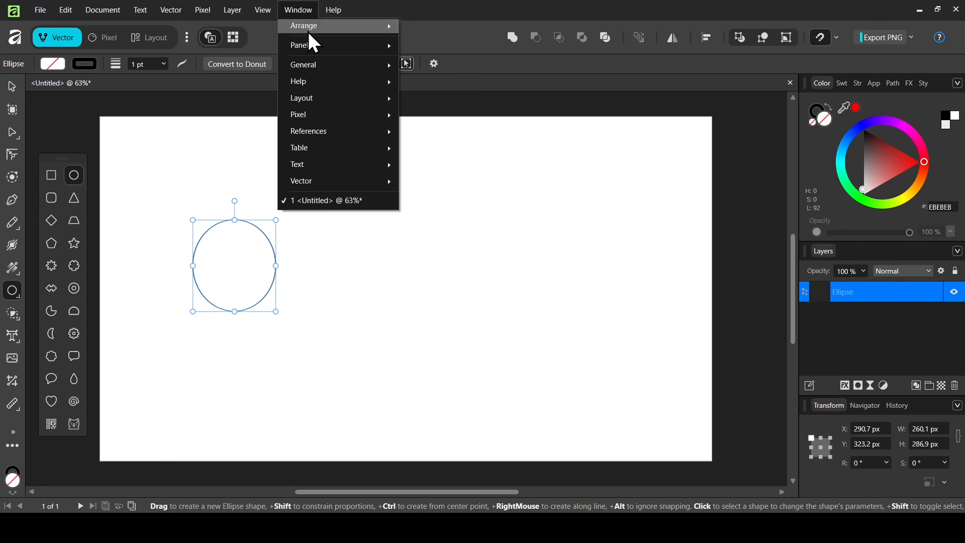
{"action": "mouse_move", "coordinate": [315, 68]}
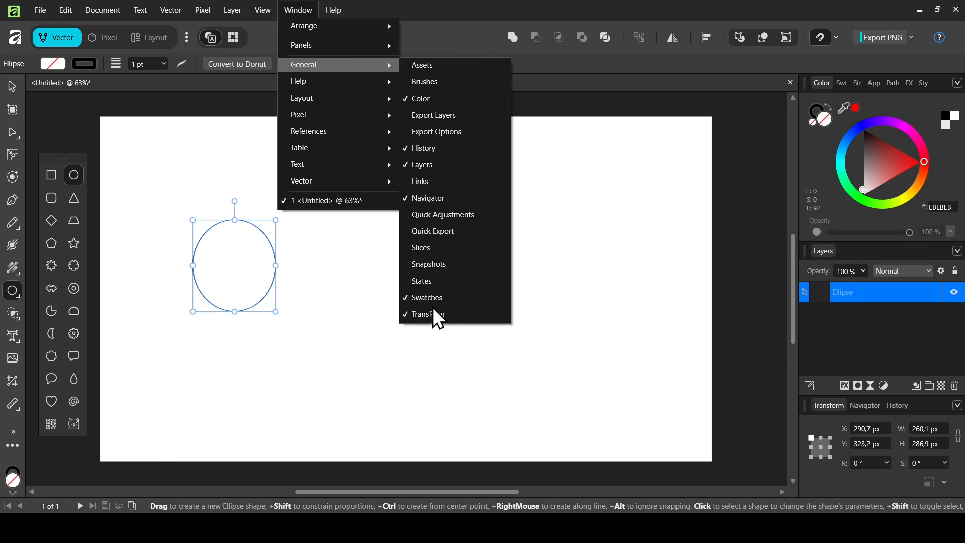
{"action": "left_click", "coordinate": [533, 4]}
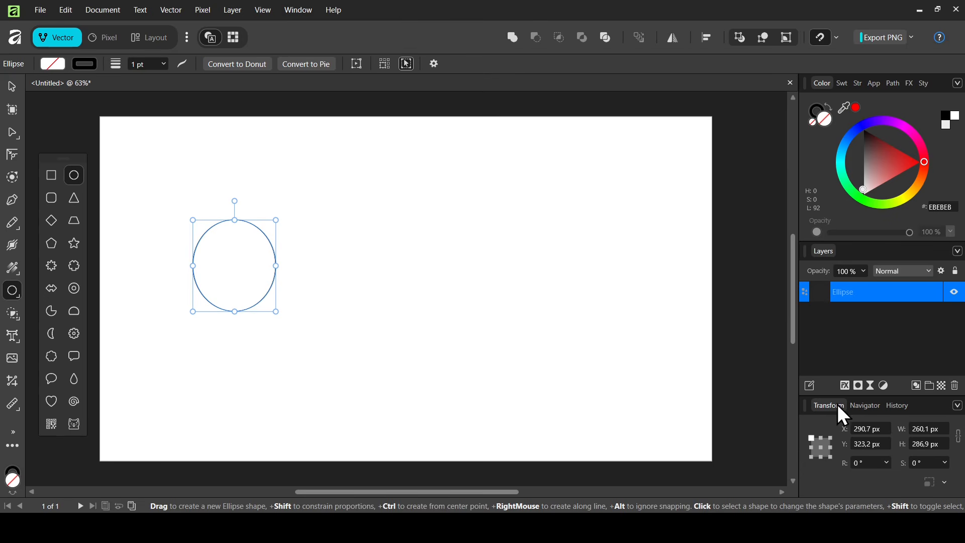
Resize the ellipse from its center to 300 px wide and 300 px high, and lock its aspect ratio
{"action": "left_click", "coordinate": [821, 448]}
{"action": "type", "text": "300"}
{"action": "key", "text": "Return"}
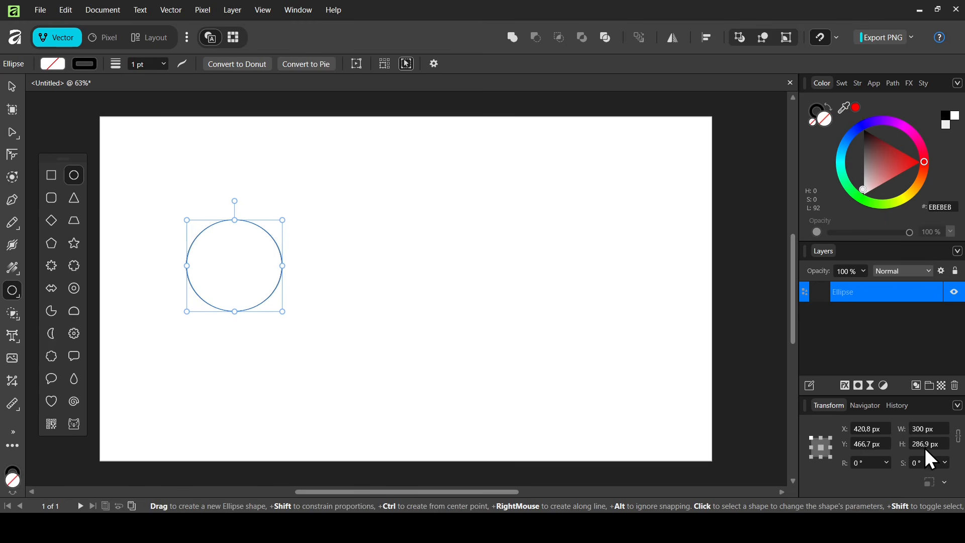
{"action": "type", "text": "300"}
{"action": "key", "text": "Return"}
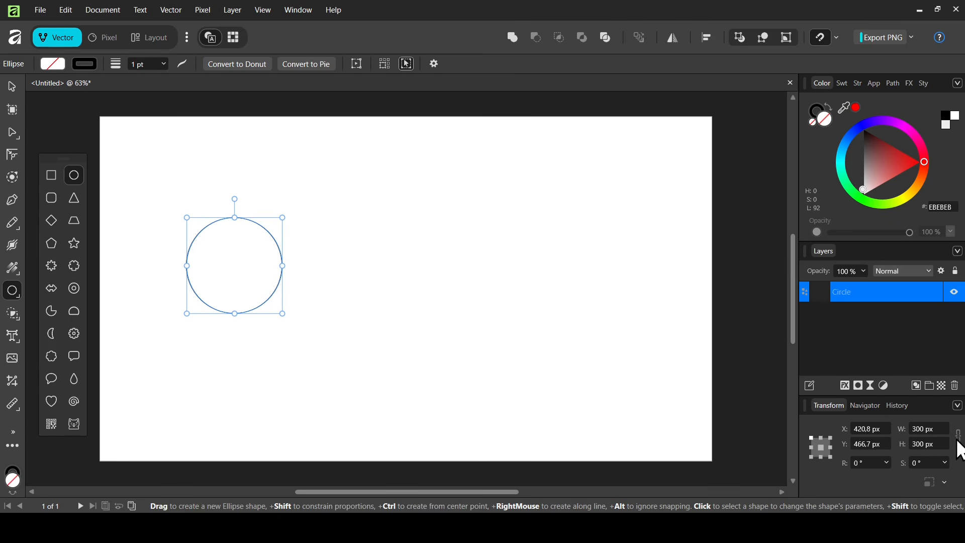
{"action": "left_click", "coordinate": [958, 438]}
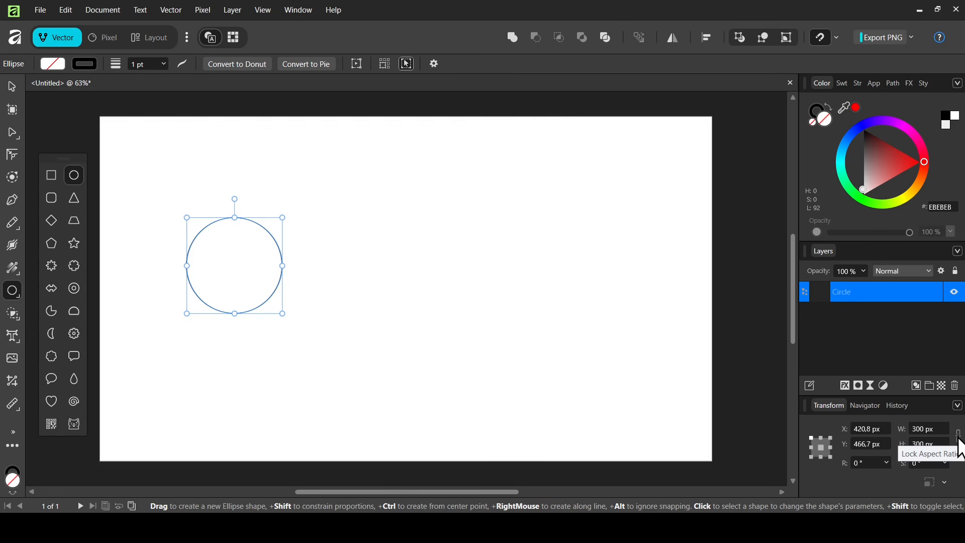
{"action": "left_click", "coordinate": [959, 438]}
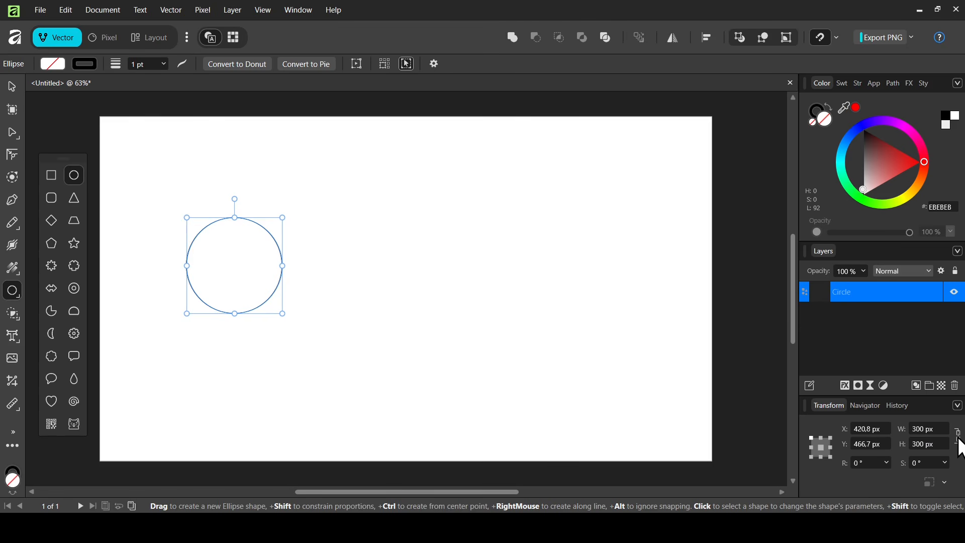
Move the circle to about X 526 px, Y 520 px, and add a concentric duplicate 100 px in diameter
{"action": "left_click", "coordinate": [10, 87]}
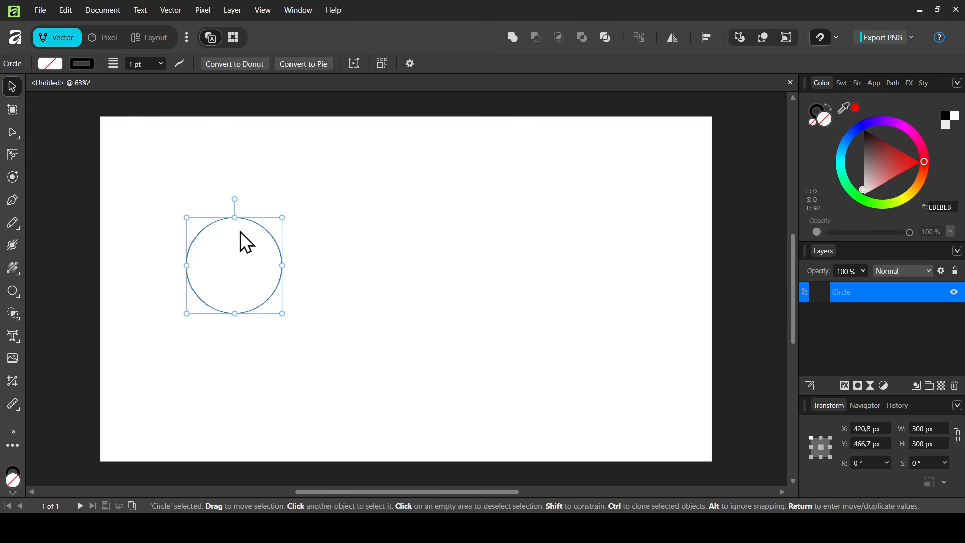
{"action": "left_click_drag", "start_coordinate": [243, 233], "coordinate": [277, 251]}
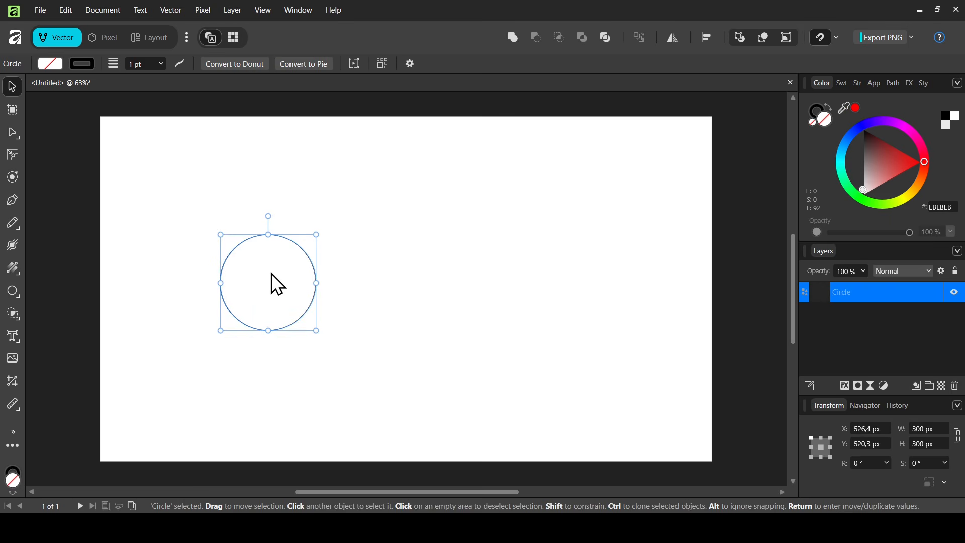
{"action": "key", "text": "ctrl+j"}
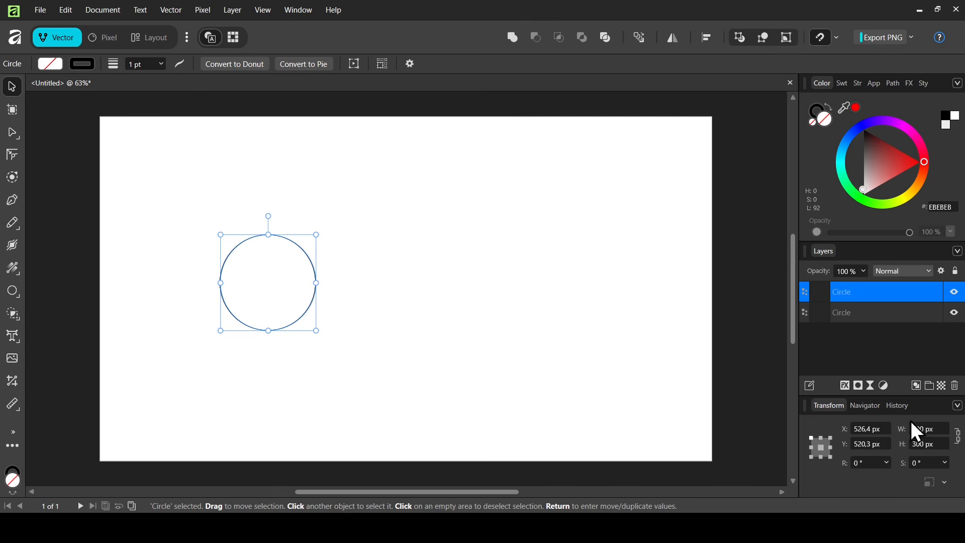
{"action": "left_click", "coordinate": [926, 430]}
{"action": "type", "text": "100"}
{"action": "key", "text": "Return"}
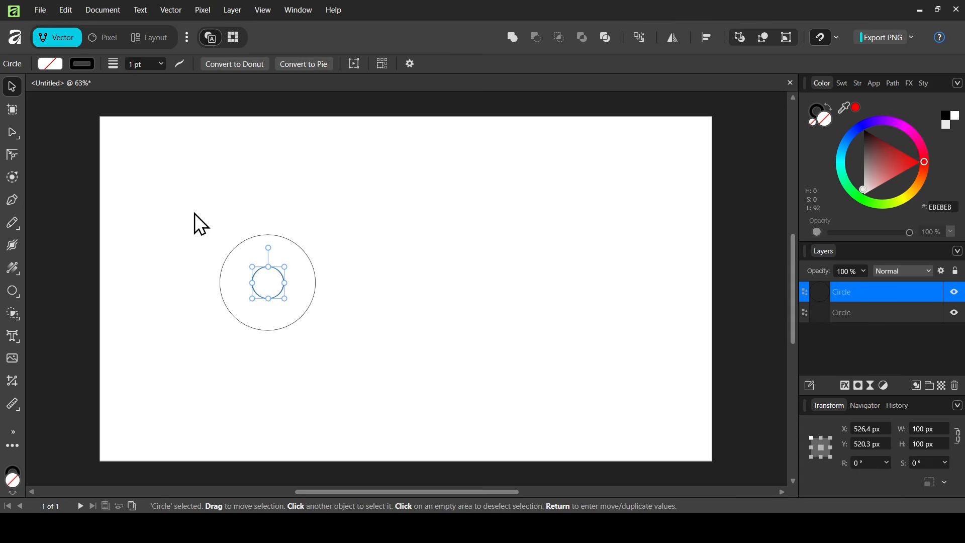
Place a duplicate of both concentric circles about 408 px to the right at the same height, and view the snapping options
{"action": "left_click_drag", "start_coordinate": [194, 211], "coordinate": [360, 345]}
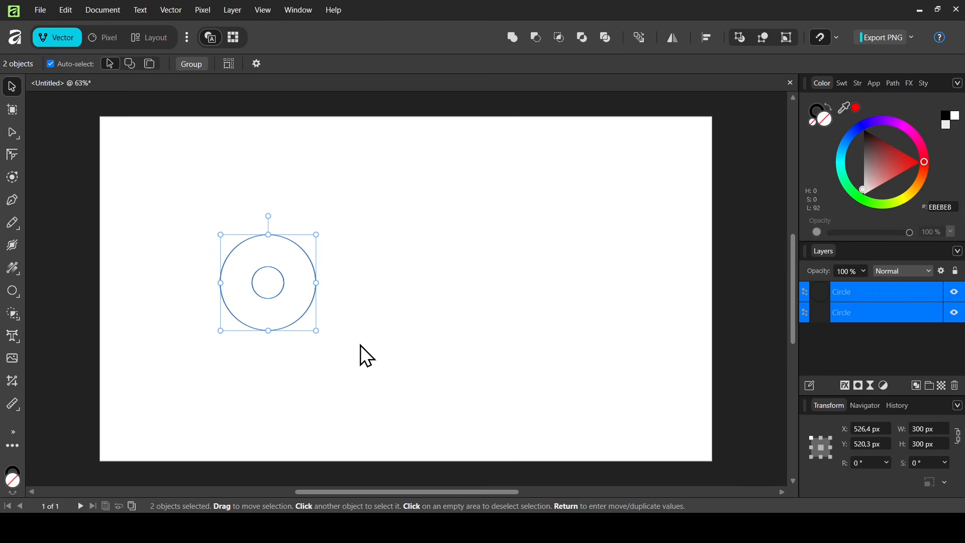
{"action": "key", "text": "ctrl+j"}
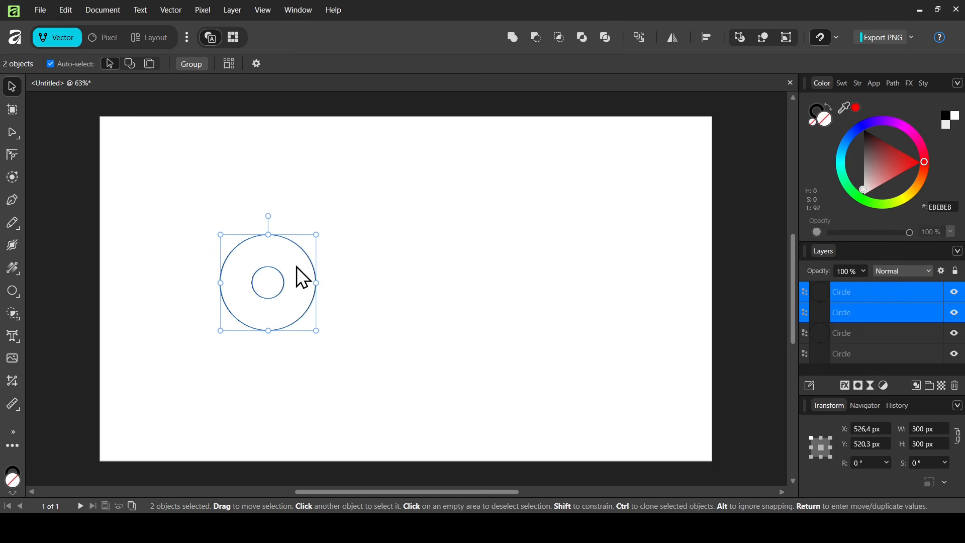
{"action": "left_click_drag", "start_coordinate": [296, 266], "coordinate": [421, 285]}
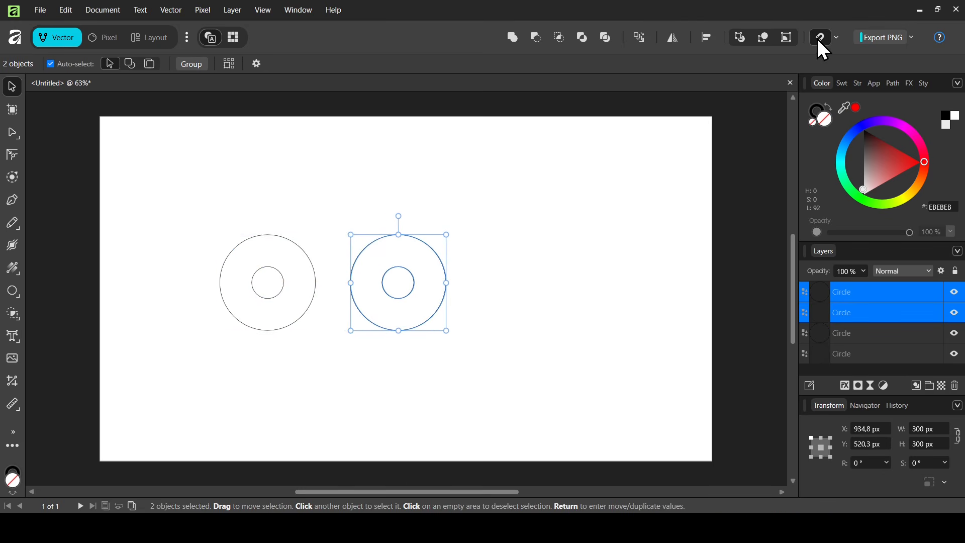
{"action": "left_click", "coordinate": [837, 40]}
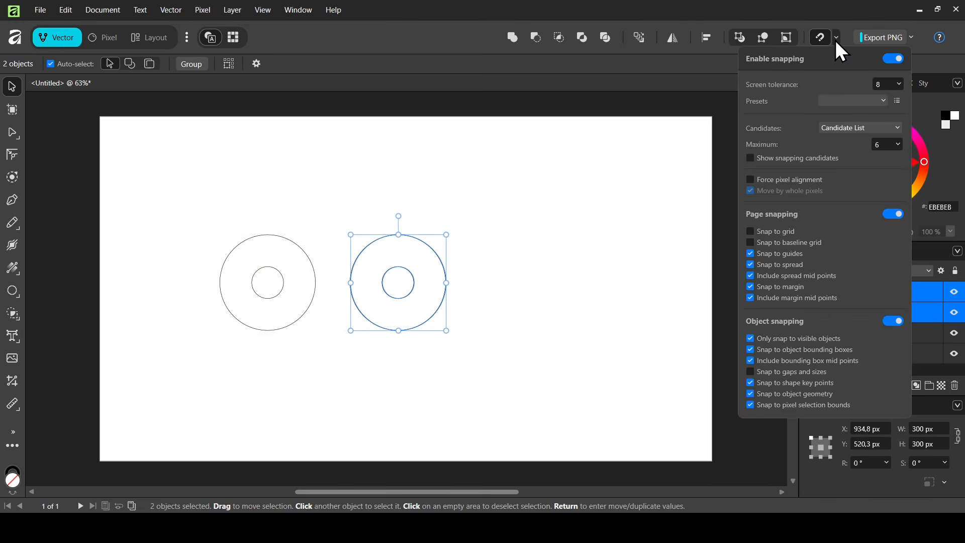
{"action": "left_click", "coordinate": [710, 2]}
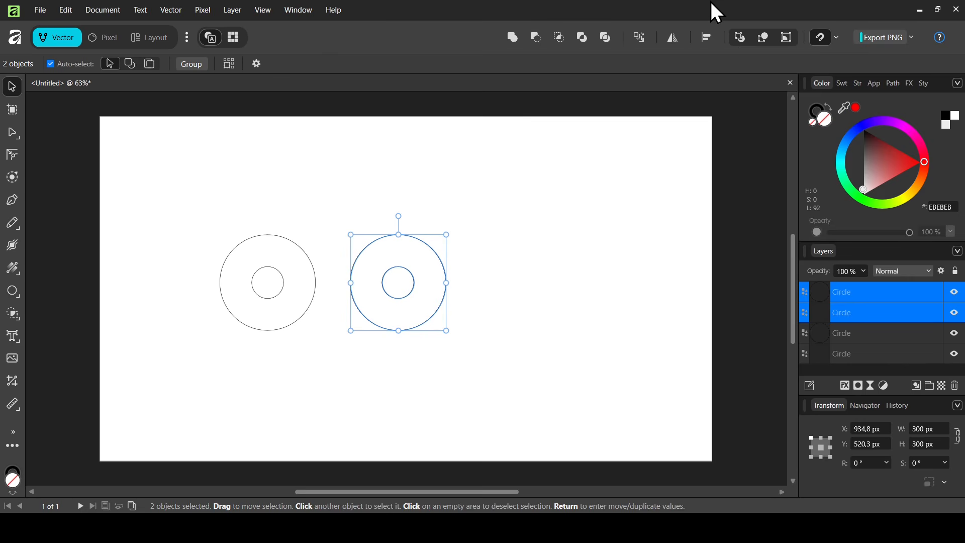
Enlarge two duplicates of the left inner circle to 200 px, one reaching the outer circle's top and the other its bottom
{"action": "left_click", "coordinate": [273, 270]}
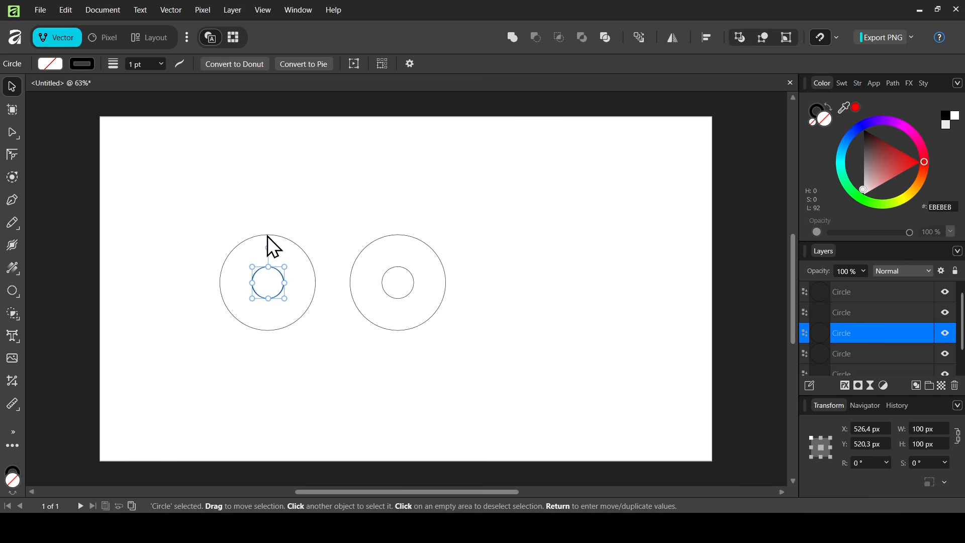
{"action": "left_click_drag", "start_coordinate": [268, 267], "coordinate": [270, 234]}
{"action": "left_click", "coordinate": [275, 280]}
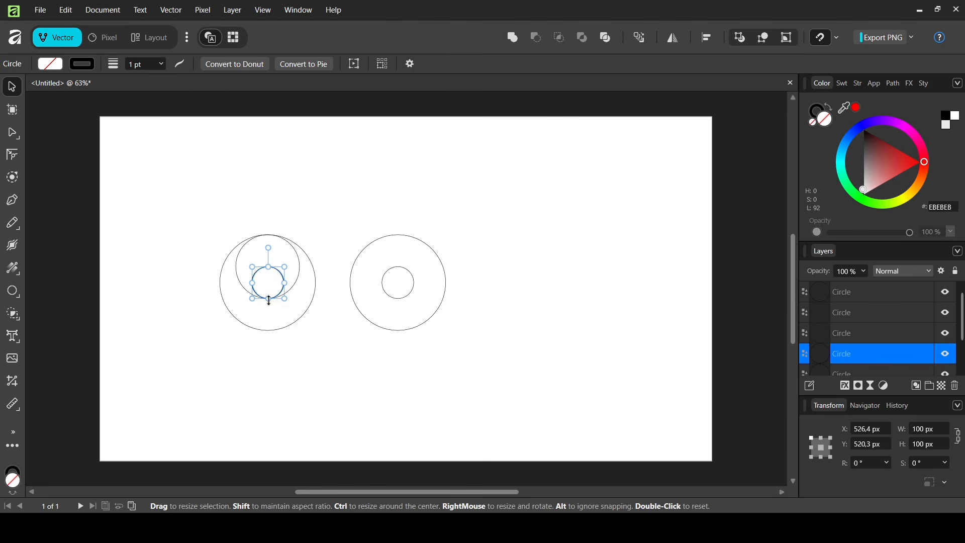
{"action": "left_click_drag", "start_coordinate": [268, 299], "coordinate": [269, 330]}
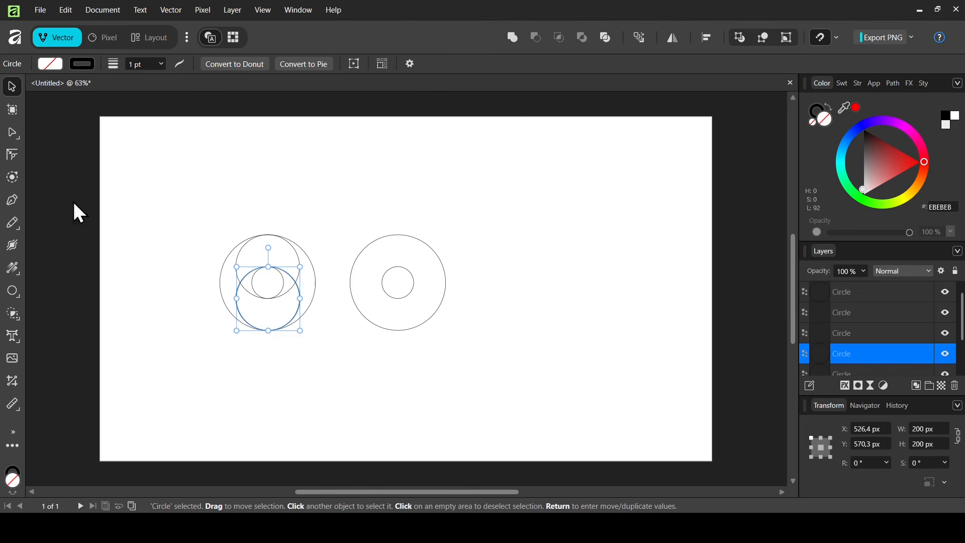
Draw a horizontal line along the tops of both large circles and extend it past them to about 1038 px long
{"action": "left_click", "coordinate": [13, 201]}
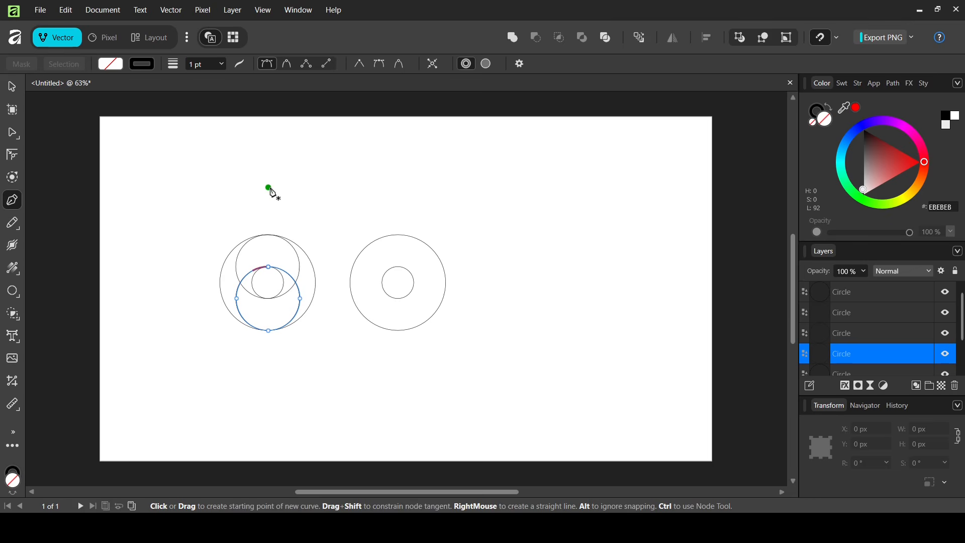
{"action": "left_click", "coordinate": [269, 234]}
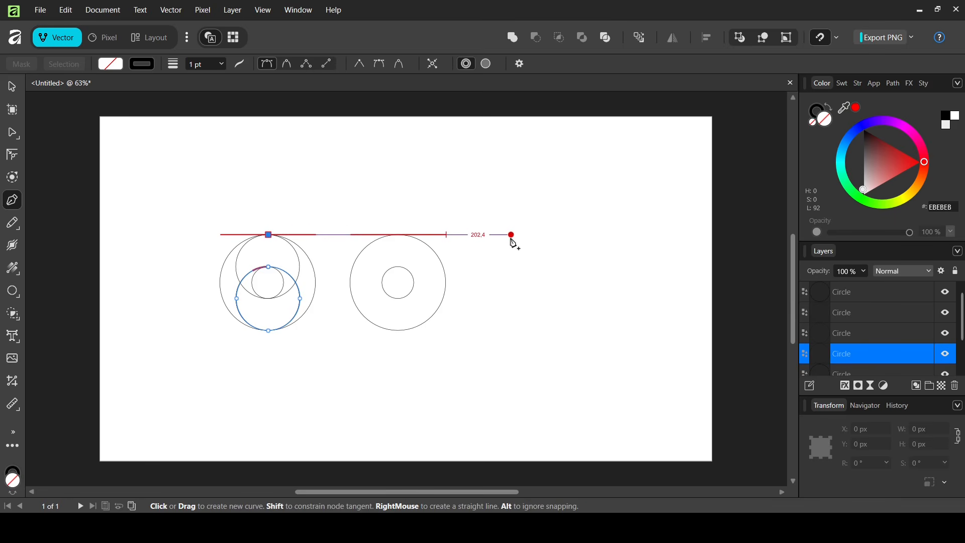
{"action": "left_click", "coordinate": [511, 235]}
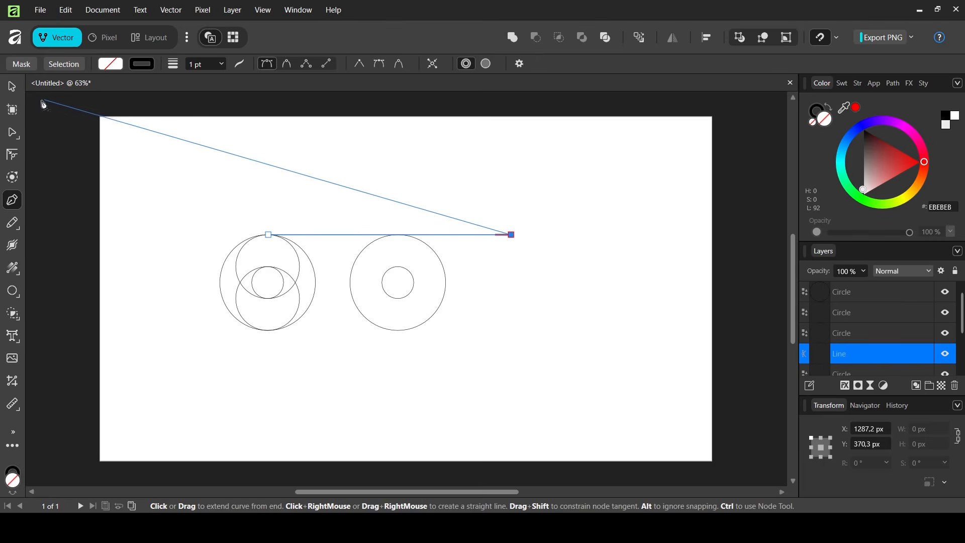
{"action": "left_click", "coordinate": [11, 85]}
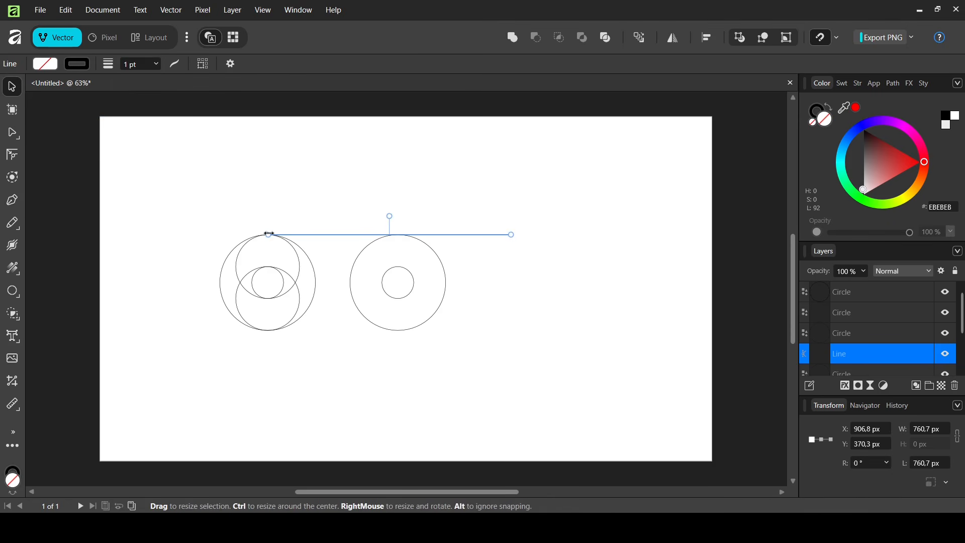
{"action": "left_click_drag", "start_coordinate": [269, 234], "coordinate": [180, 235]}
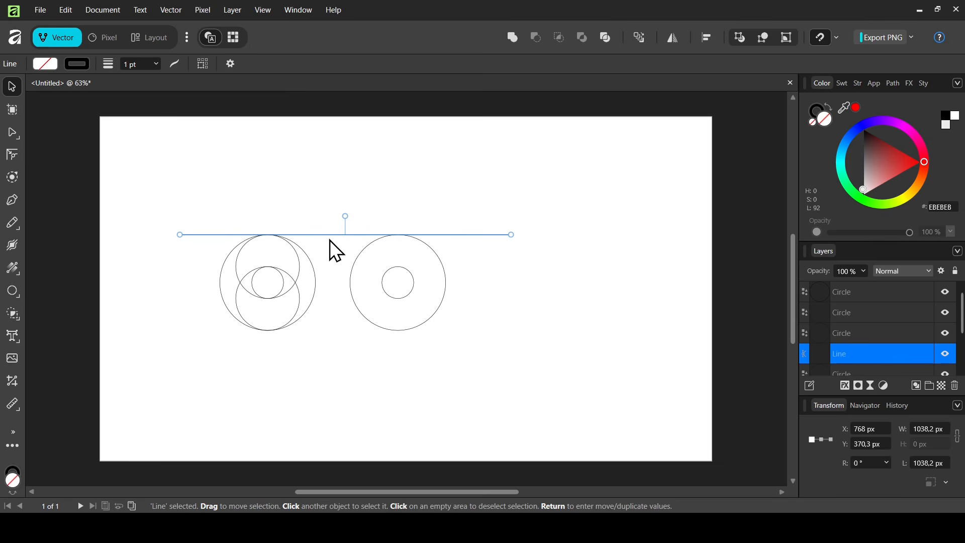
Duplicate the line three times, placing copies along the small circles' tops and bottoms and the large circles' bottoms
{"action": "key", "text": "ctrl+j"}
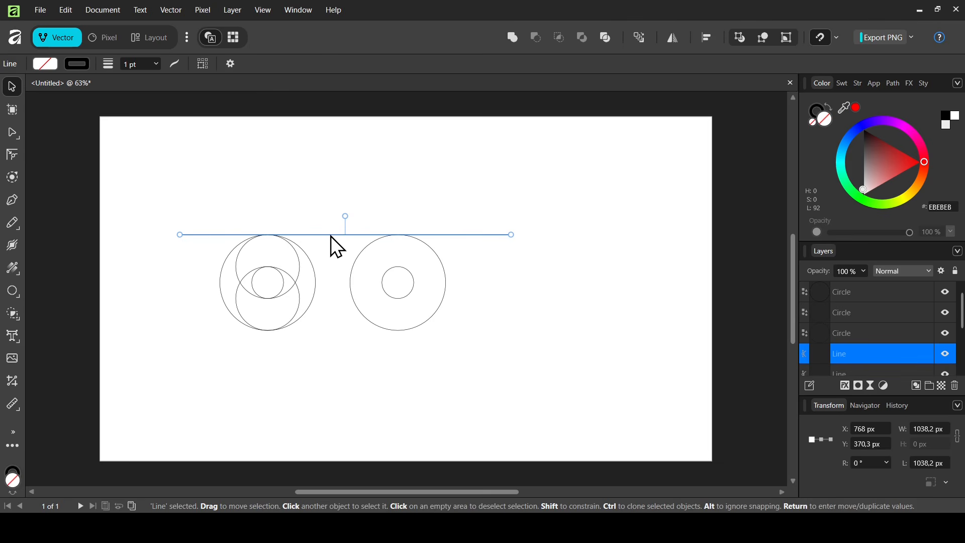
{"action": "left_click_drag", "start_coordinate": [331, 236], "coordinate": [327, 265]}
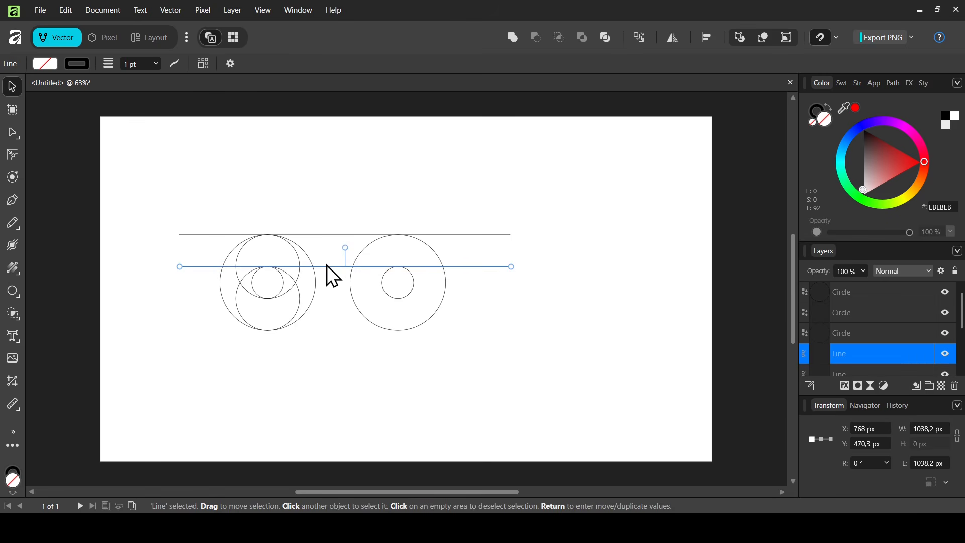
{"action": "left_click_drag", "start_coordinate": [327, 264], "coordinate": [337, 304]}
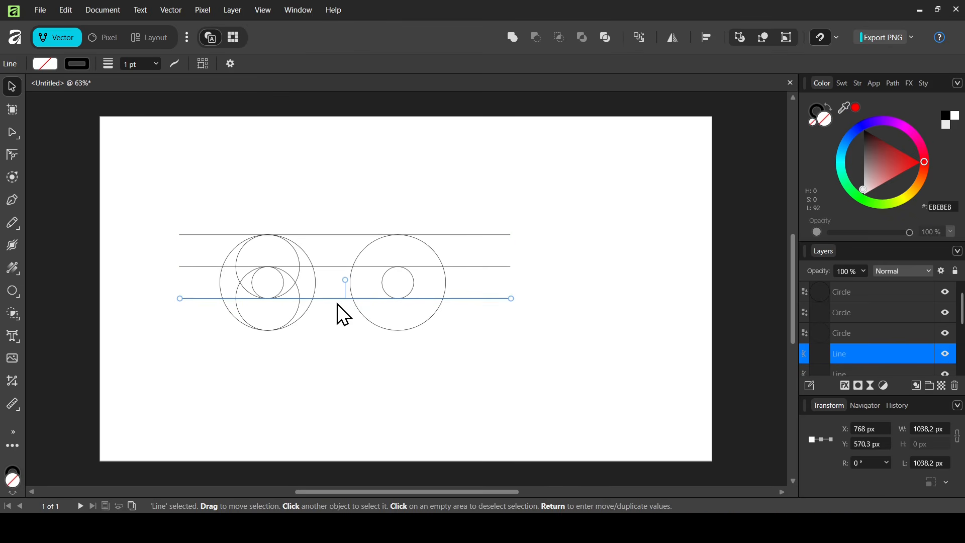
{"action": "left_click_drag", "start_coordinate": [337, 304], "coordinate": [354, 332]}
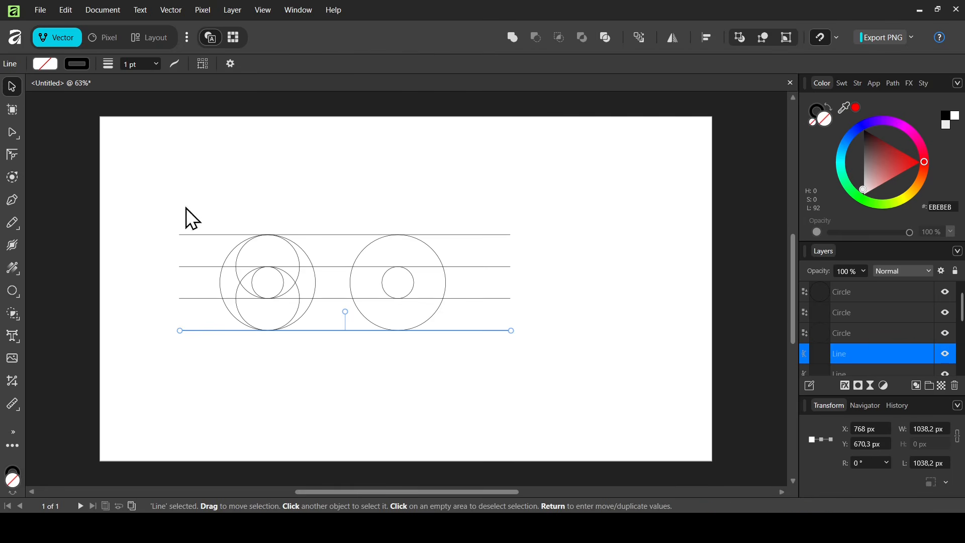
Group all circles and lines, and rotate the group to 70°
{"action": "left_click_drag", "start_coordinate": [150, 191], "coordinate": [551, 394]}
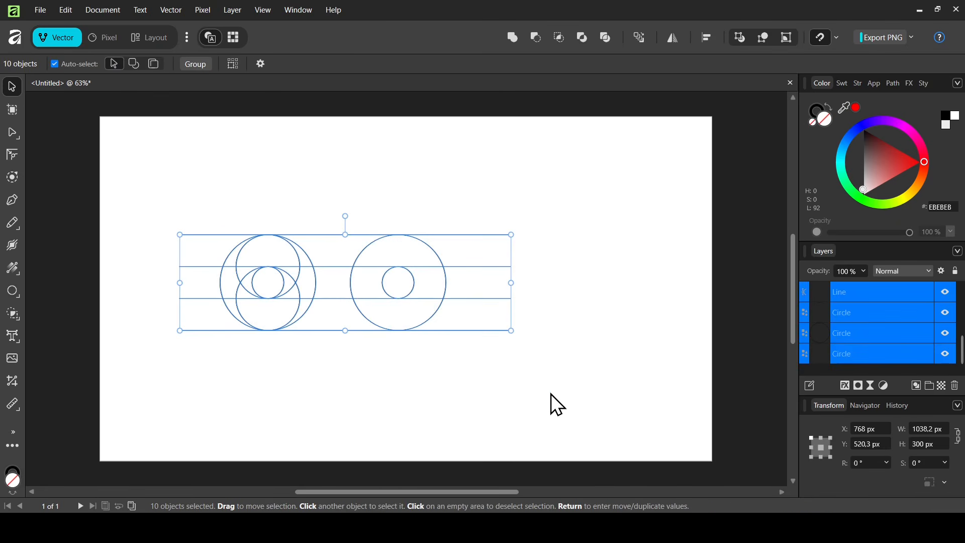
{"action": "left_click", "coordinate": [929, 384]}
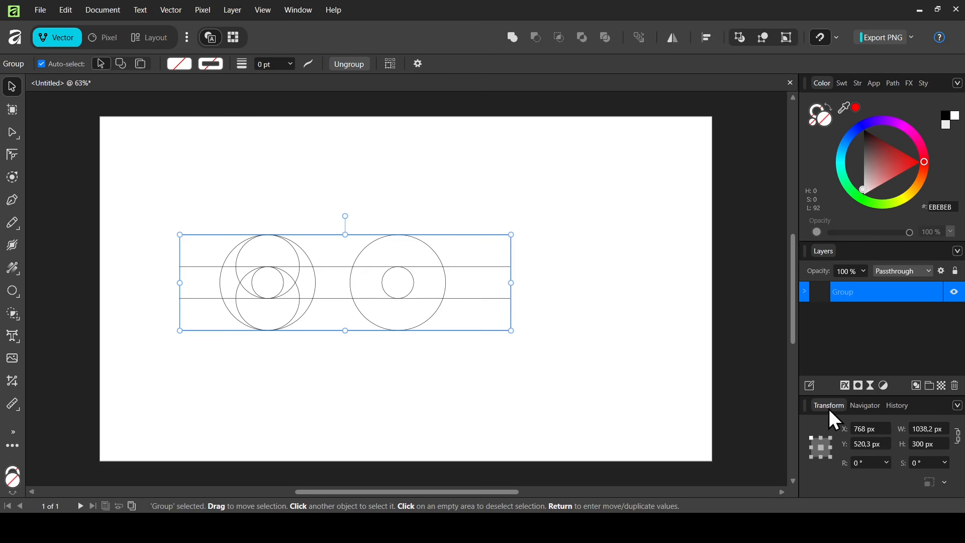
{"action": "left_click", "coordinate": [868, 462]}
{"action": "type", "text": "70"}
{"action": "key", "text": "Return"}
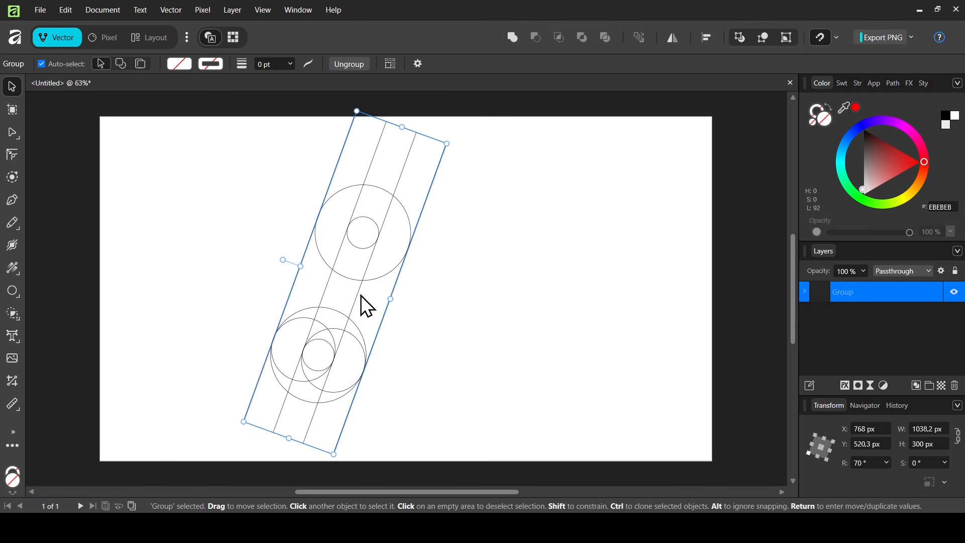
Move the rotated group to about X 831 px, Y 547 px, and create a horizontally flipped duplicate of it
{"action": "left_click_drag", "start_coordinate": [356, 295], "coordinate": [377, 303]}
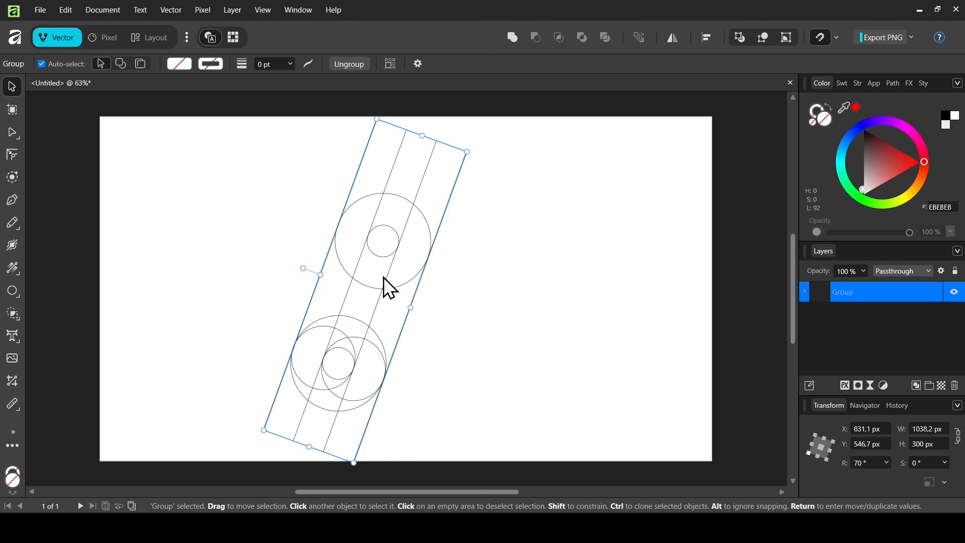
{"action": "key", "text": "ctrl+j"}
{"action": "right_click", "coordinate": [378, 284]}
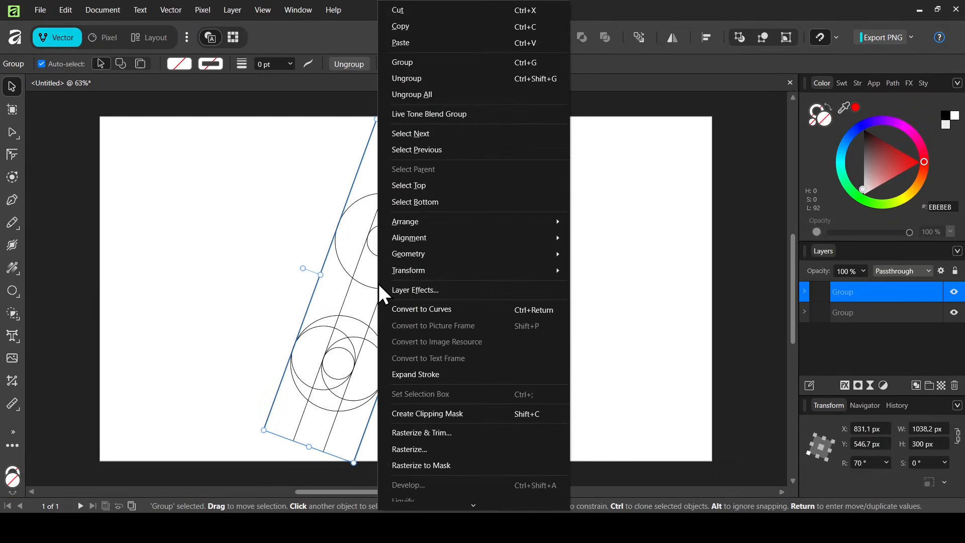
{"action": "mouse_move", "coordinate": [464, 270]}
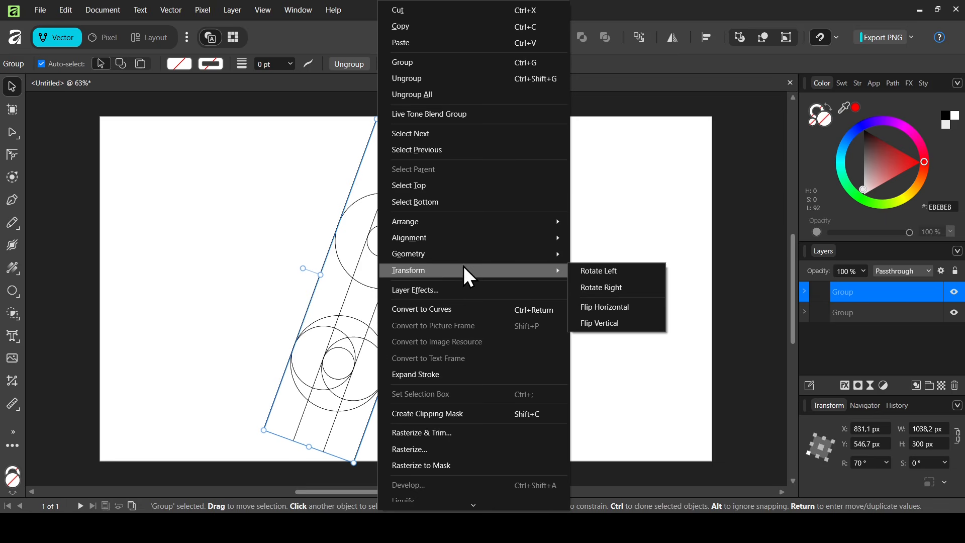
{"action": "left_click", "coordinate": [635, 307]}
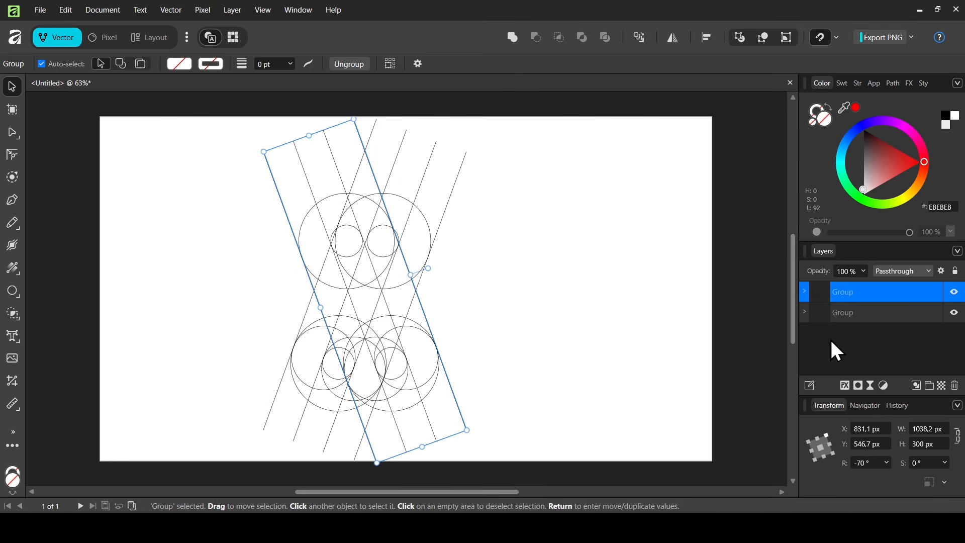
Move the flipped copy horizontally to the right until its left boundary line touches the right side of the original's upper small circle
{"action": "left_click", "coordinate": [861, 405]}
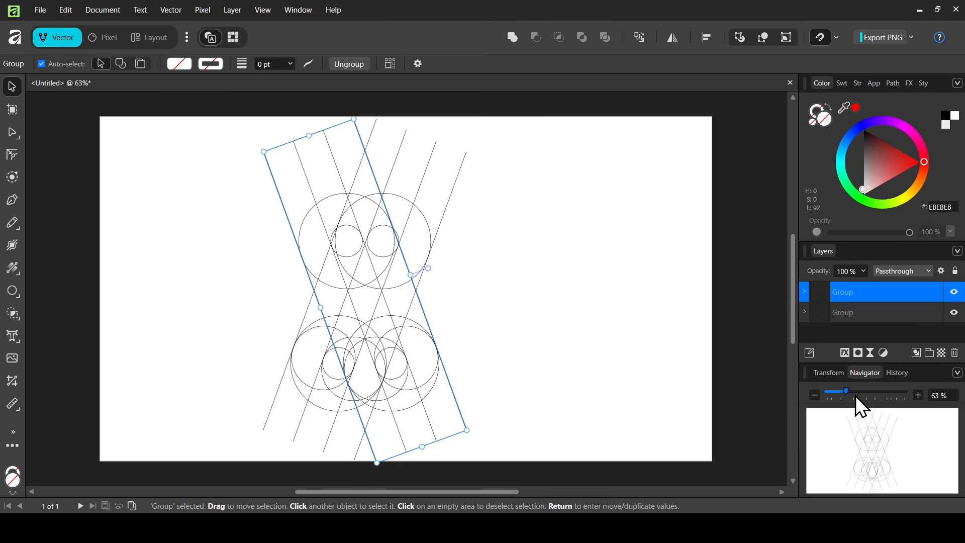
{"action": "left_click_drag", "start_coordinate": [849, 391], "coordinate": [876, 395]}
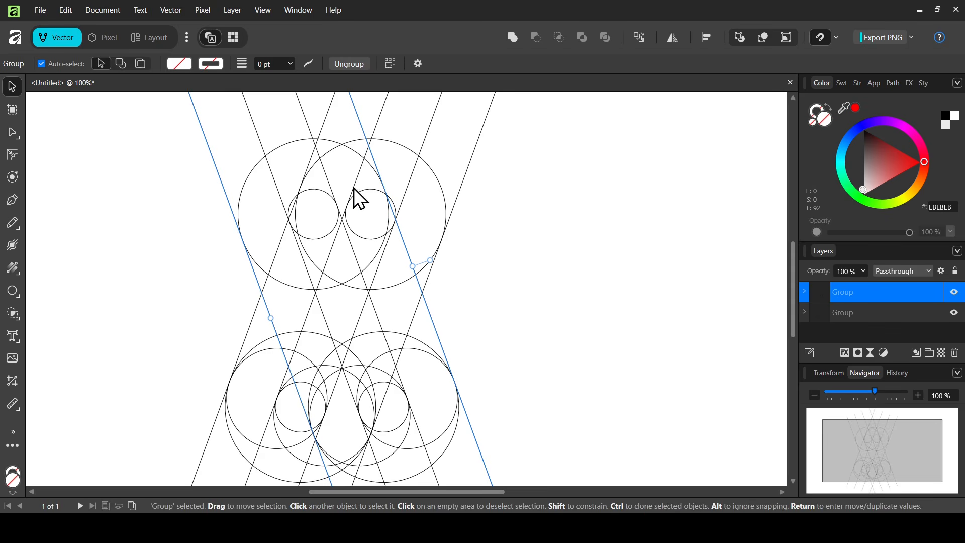
{"action": "left_click_drag", "start_coordinate": [356, 198], "coordinate": [514, 201]}
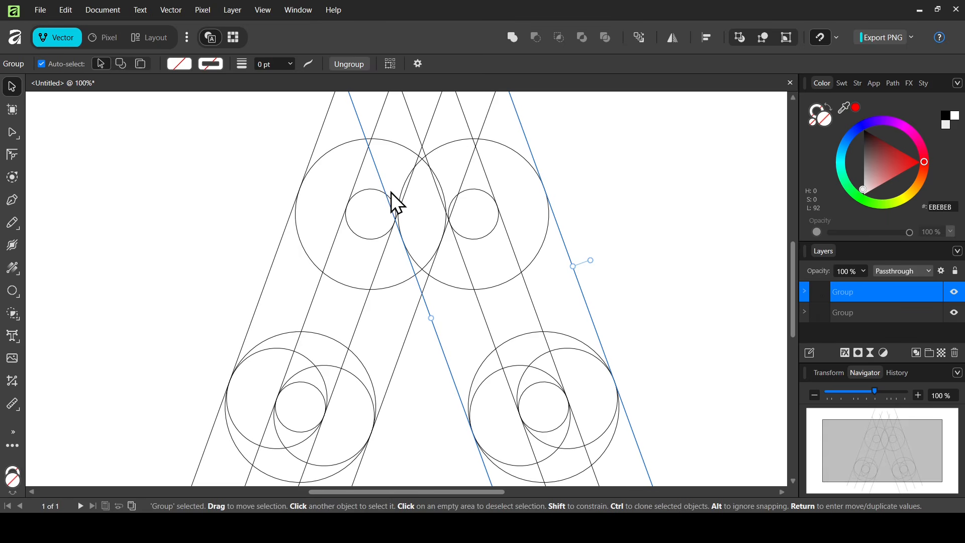
{"action": "key", "text": "Right"}
{"action": "key", "text": "Right"}
{"action": "key", "text": "Right"}
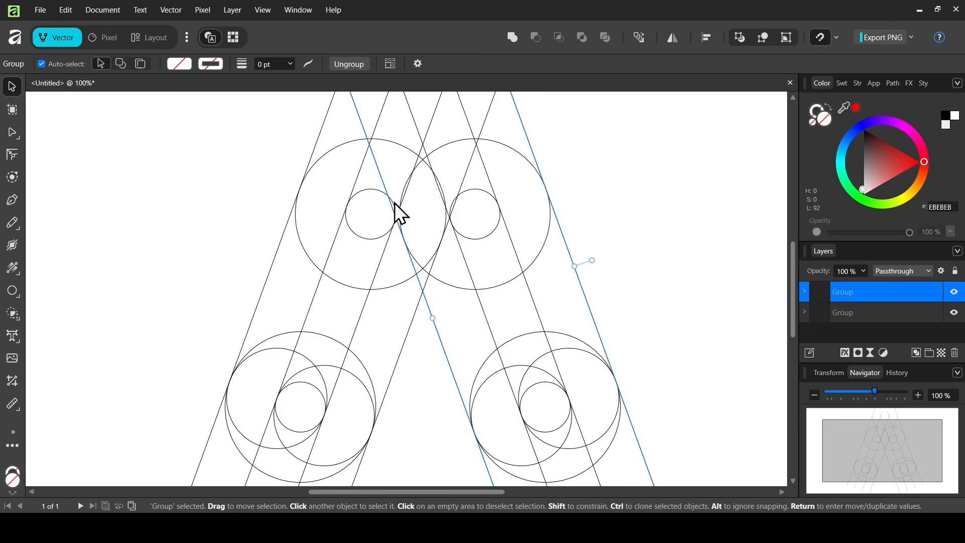
{"action": "key", "text": "Right"}
{"action": "key", "text": "Right"}
{"action": "key", "text": "Right"}
{"action": "key", "text": "Right"}
{"action": "key", "text": "Right"}
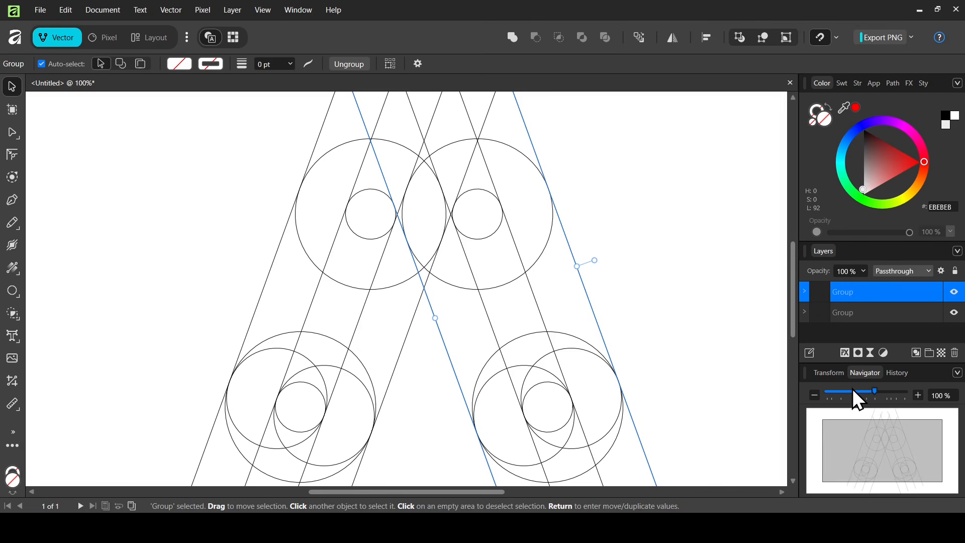
Select both groups and use the Shape Builder to merge the left leg, left arch, middle diagonal and lower-right curve into one band
{"action": "left_click_drag", "start_coordinate": [852, 390], "coordinate": [848, 390]}
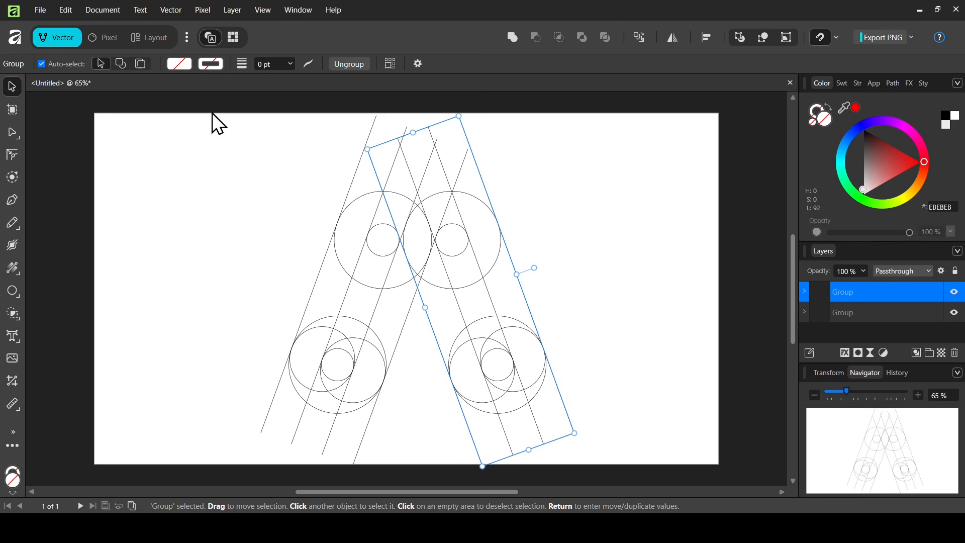
{"action": "left_click_drag", "start_coordinate": [212, 112], "coordinate": [611, 471]}
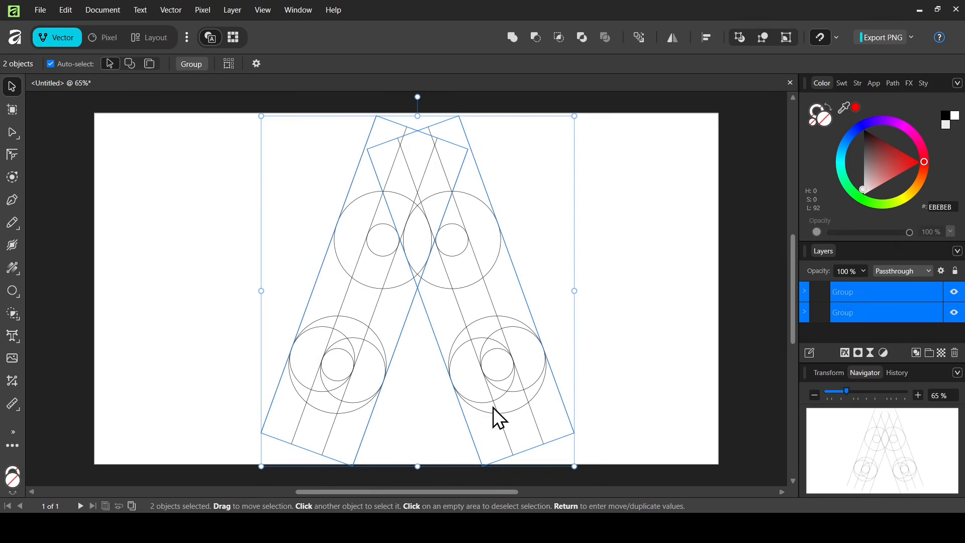
{"action": "left_click", "coordinate": [20, 317]}
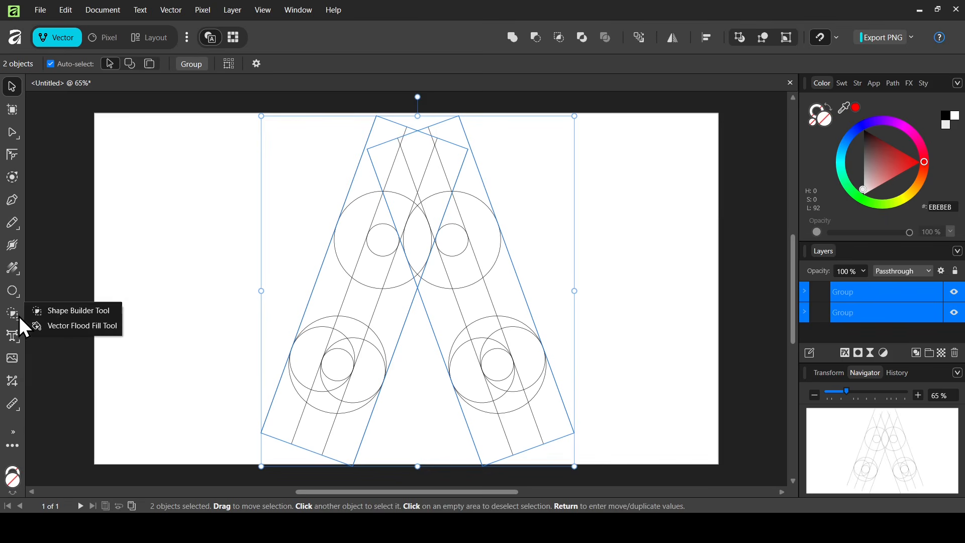
{"action": "left_click", "coordinate": [77, 311]}
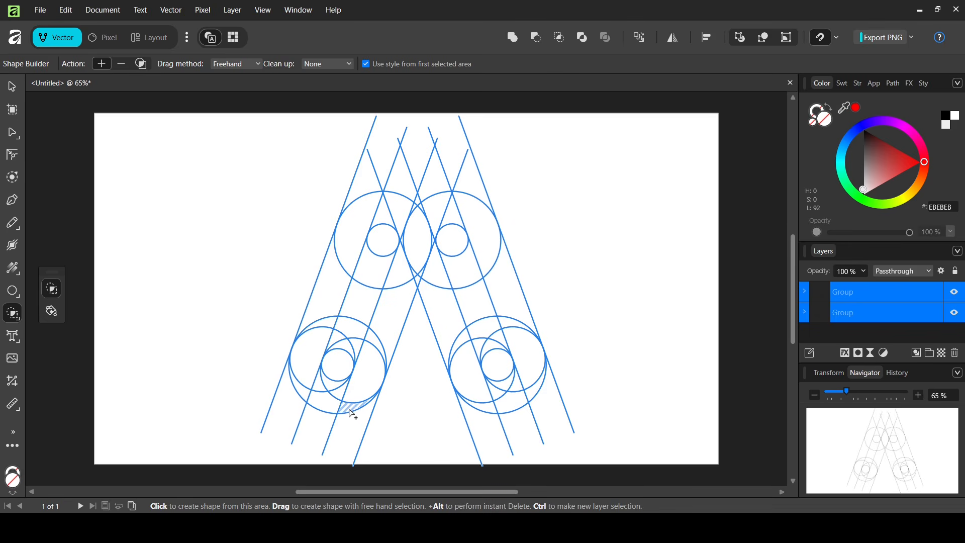
{"action": "mouse_move", "coordinate": [352, 413]}
{"action": "left_mouse_down"}
{"action": "mouse_move", "coordinate": [317, 404]}
{"action": "mouse_move", "coordinate": [304, 382]}
{"action": "mouse_move", "coordinate": [318, 390]}
{"action": "mouse_move", "coordinate": [311, 363]}
{"action": "mouse_move", "coordinate": [351, 263]}
{"action": "left_mouse_up"}
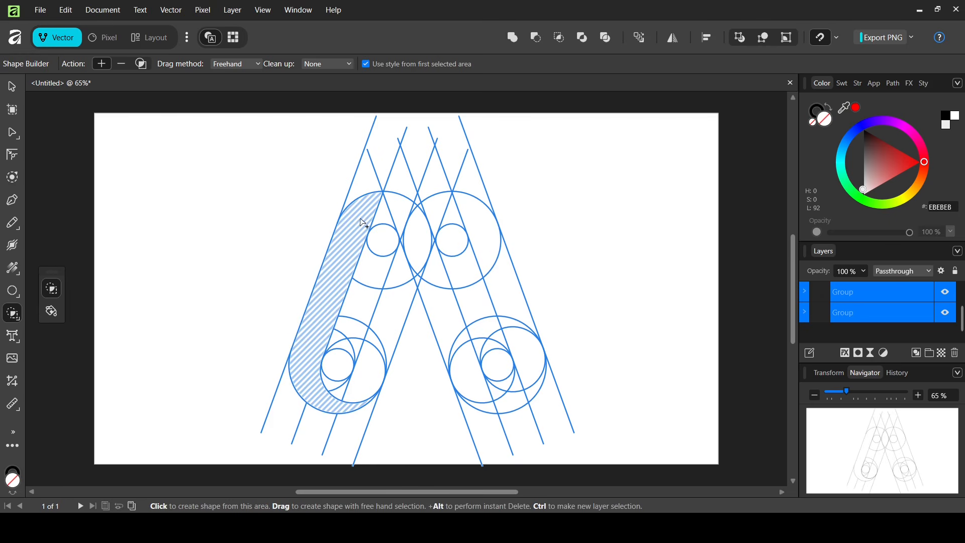
{"action": "mouse_move", "coordinate": [367, 215]}
{"action": "left_mouse_down"}
{"action": "mouse_move", "coordinate": [402, 204]}
{"action": "mouse_move", "coordinate": [414, 216]}
{"action": "mouse_move", "coordinate": [468, 374]}
{"action": "left_mouse_up"}
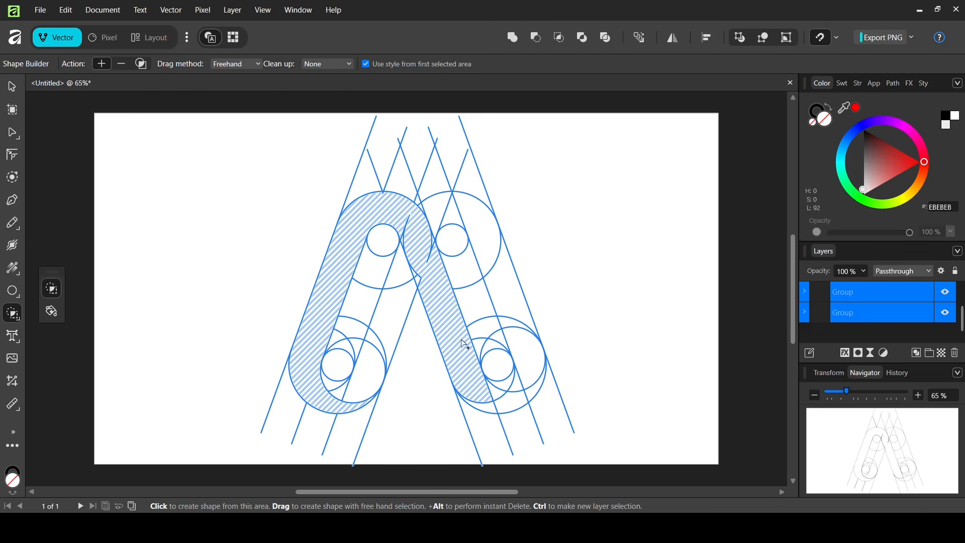
{"action": "mouse_move", "coordinate": [469, 368]}
{"action": "left_mouse_down"}
{"action": "mouse_move", "coordinate": [495, 393]}
{"action": "mouse_move", "coordinate": [489, 404]}
{"action": "mouse_move", "coordinate": [536, 395]}
{"action": "left_mouse_up"}
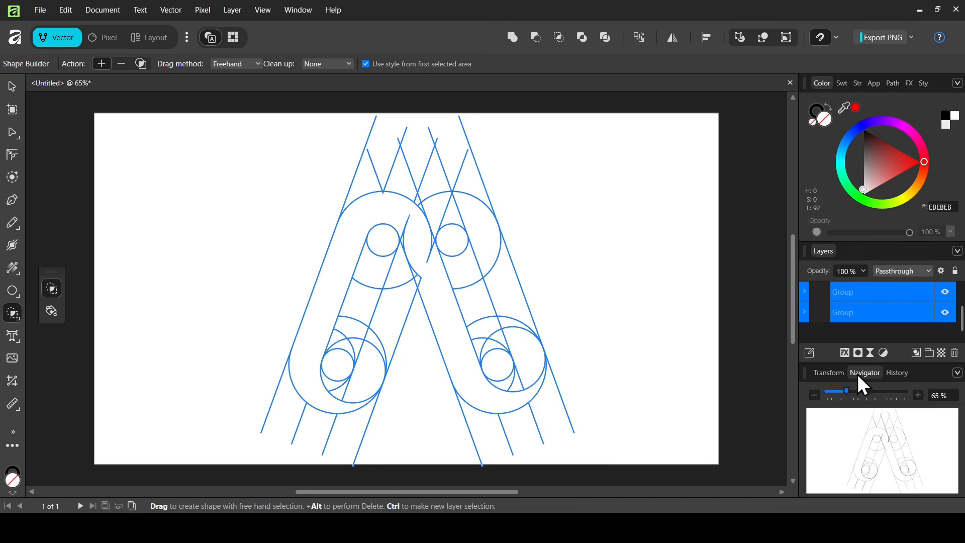
Merge the leftover slivers around the left arch and along the upper middle diagonal into the band
{"action": "left_click_drag", "start_coordinate": [869, 391], "coordinate": [894, 396]}
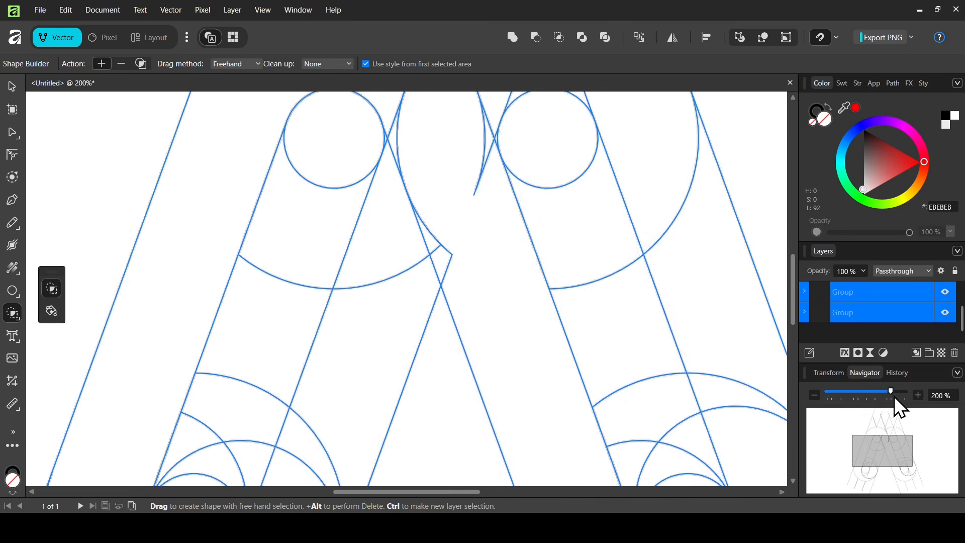
{"action": "left_click_drag", "start_coordinate": [795, 312], "coordinate": [795, 270]}
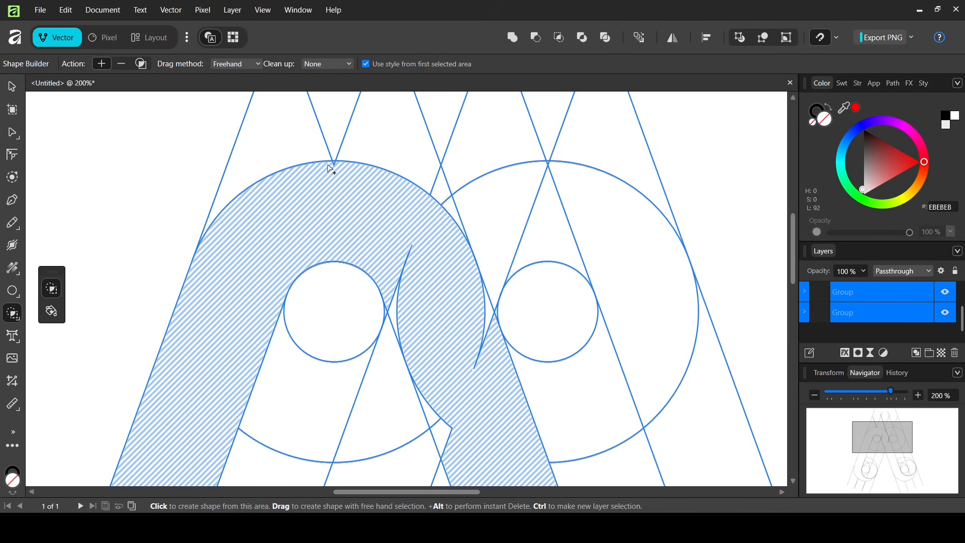
{"action": "left_click_drag", "start_coordinate": [332, 168], "coordinate": [340, 165]}
{"action": "left_click_drag", "start_coordinate": [388, 280], "coordinate": [425, 333]}
{"action": "left_click_drag", "start_coordinate": [466, 302], "coordinate": [502, 341]}
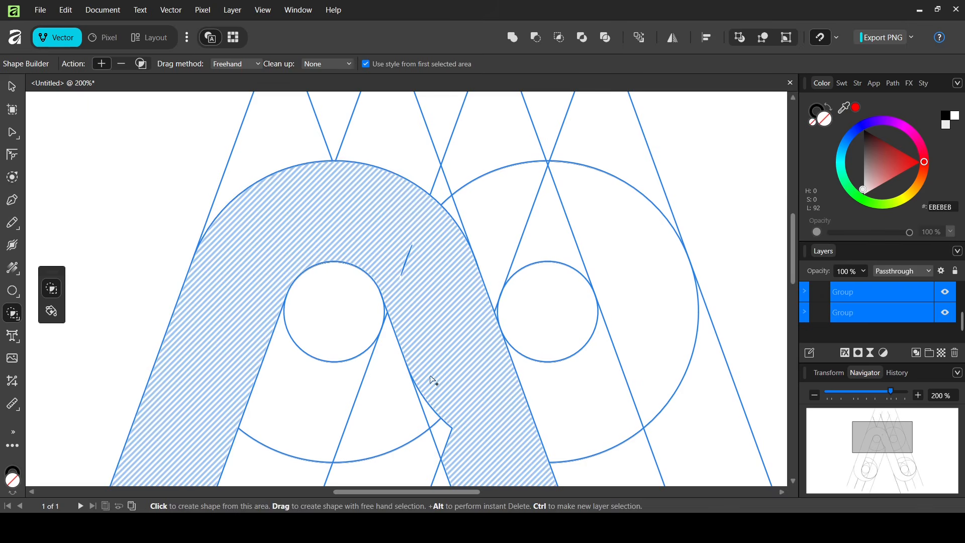
{"action": "mouse_move", "coordinate": [432, 383]}
{"action": "left_mouse_down"}
{"action": "mouse_move", "coordinate": [426, 402]}
{"action": "mouse_move", "coordinate": [458, 452]}
{"action": "left_mouse_up"}
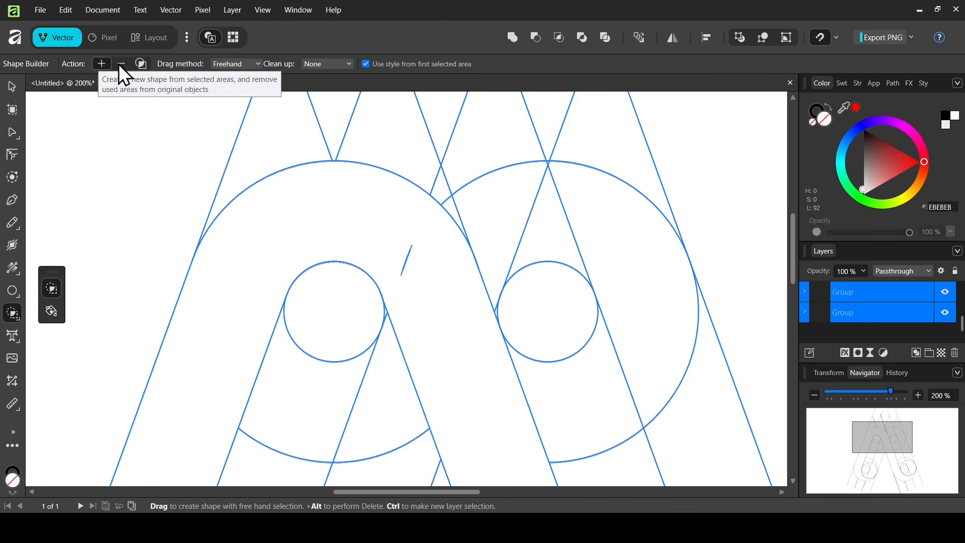
Delete the stray line fragment inside the left arch with the Shape Builder's subtract action
{"action": "left_click", "coordinate": [121, 64]}
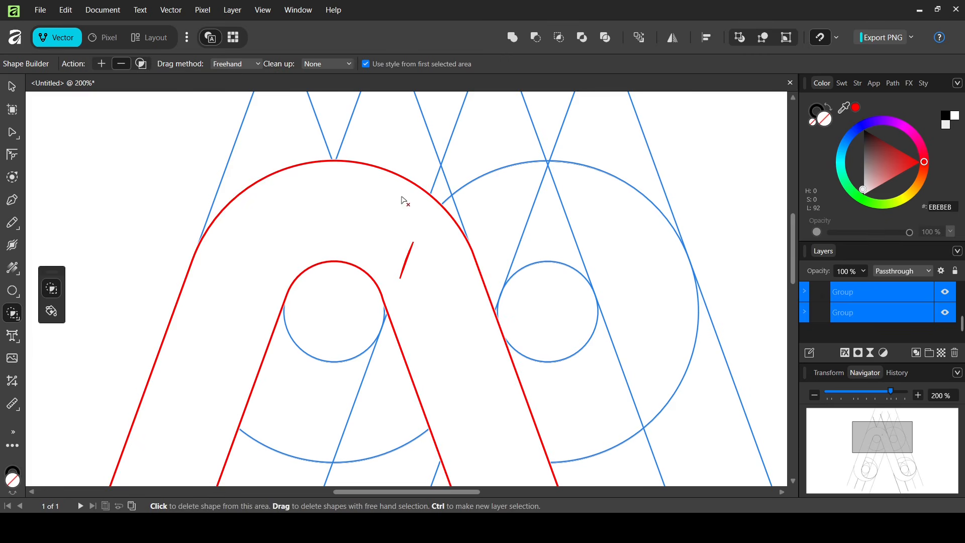
{"action": "left_click", "coordinate": [411, 261], "text": "alt"}
{"action": "scroll", "coordinate": [792, 258], "scroll_direction": "down", "scroll_amount": 3}
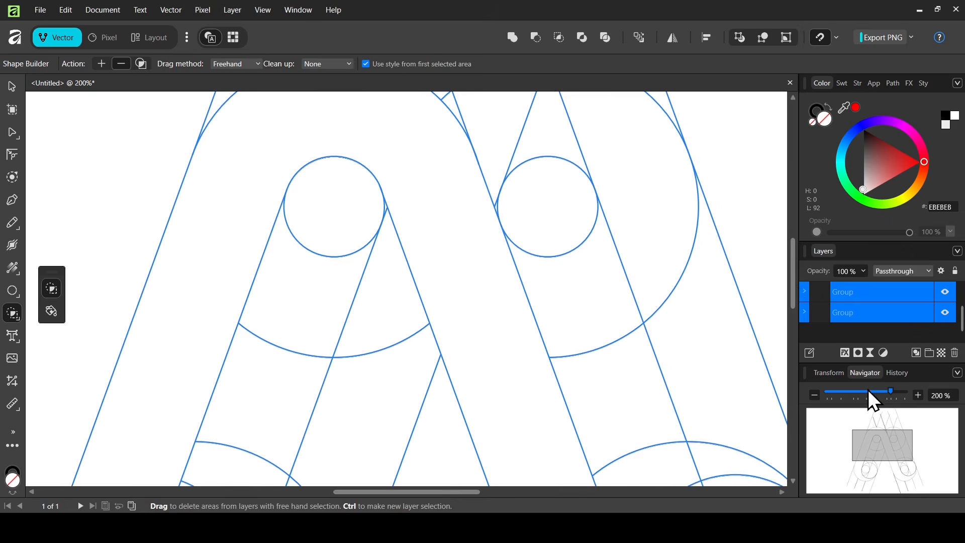
With the Shape Builder's add action, merge the areas from the lower-left inner curve up to the left arch into an inner strip
{"action": "left_click", "coordinate": [868, 391]}
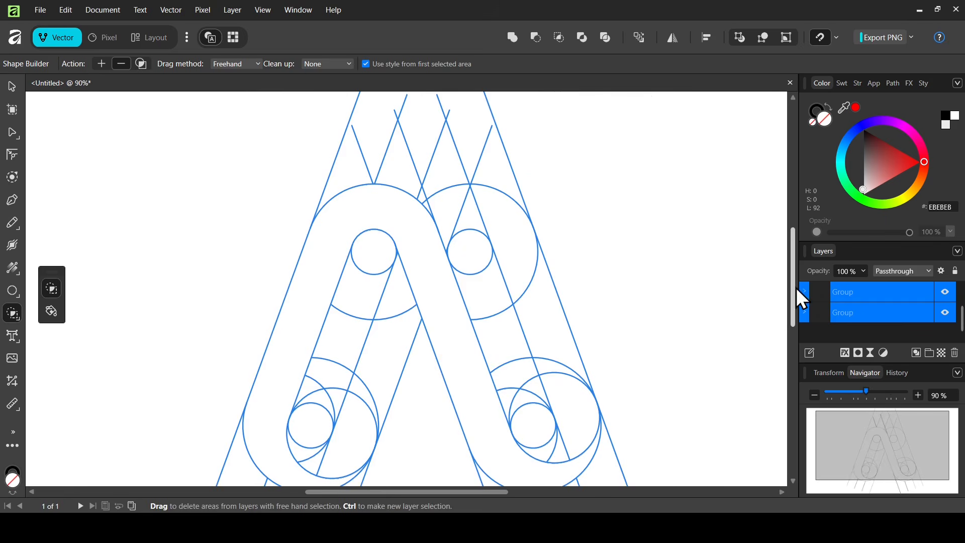
{"action": "left_click_drag", "start_coordinate": [793, 285], "coordinate": [795, 300]}
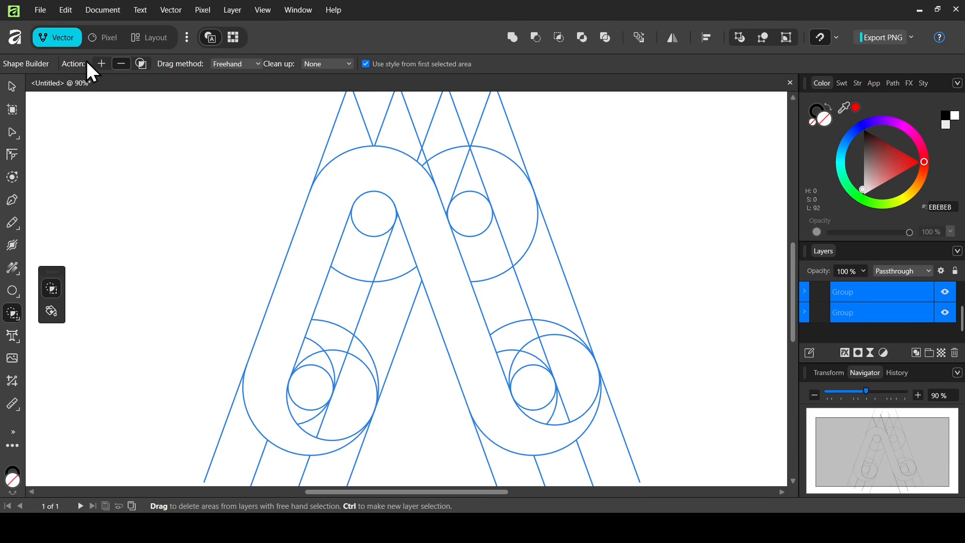
{"action": "left_click", "coordinate": [102, 63]}
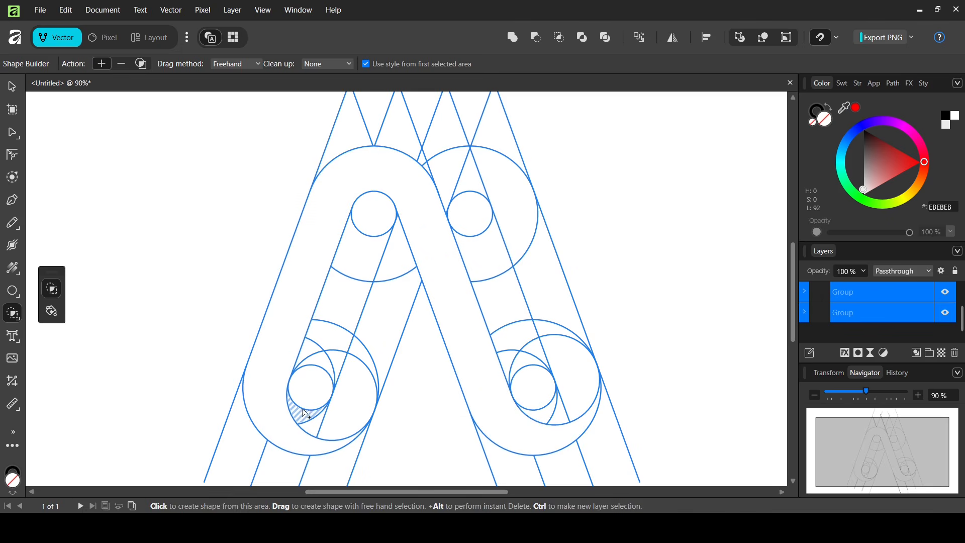
{"action": "mouse_move", "coordinate": [304, 417]}
{"action": "left_mouse_down"}
{"action": "mouse_move", "coordinate": [334, 421]}
{"action": "mouse_move", "coordinate": [347, 399]}
{"action": "mouse_move", "coordinate": [393, 279]}
{"action": "left_mouse_up"}
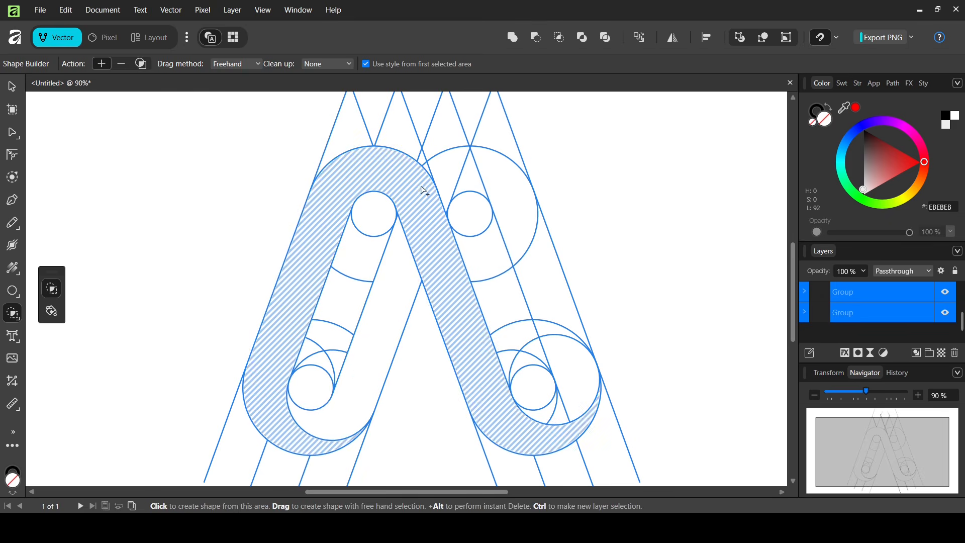
Merge the right arch, the right leg and the curve around the lower-right small circle into one shape
{"action": "mouse_move", "coordinate": [429, 169]}
{"action": "left_mouse_down"}
{"action": "mouse_move", "coordinate": [487, 168]}
{"action": "mouse_move", "coordinate": [542, 276]}
{"action": "left_mouse_up"}
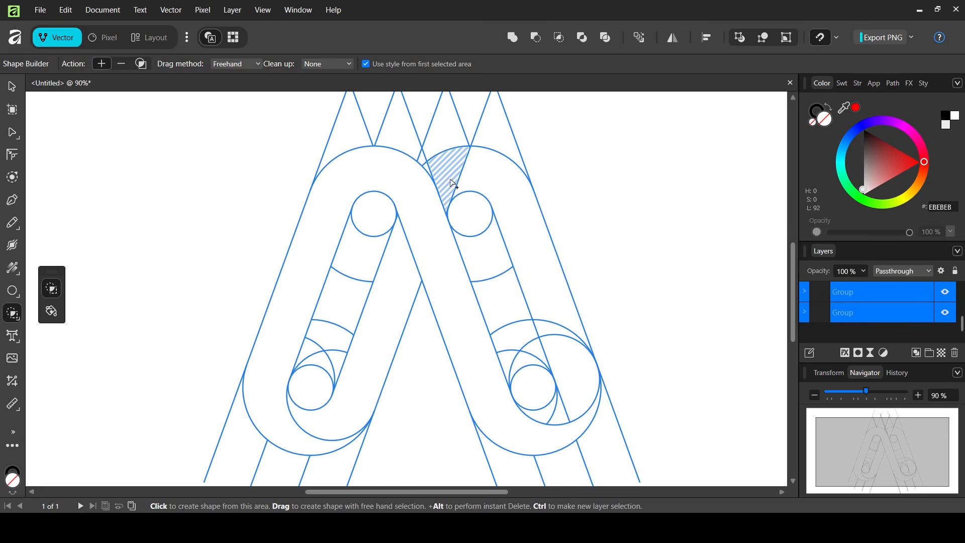
{"action": "mouse_move", "coordinate": [431, 172]}
{"action": "left_mouse_down"}
{"action": "mouse_move", "coordinate": [461, 164]}
{"action": "mouse_move", "coordinate": [512, 194]}
{"action": "left_mouse_up"}
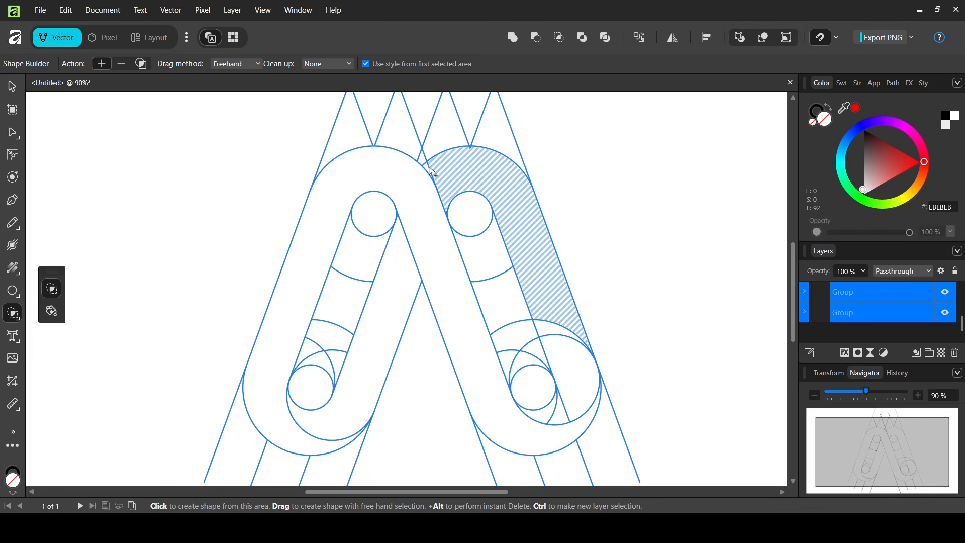
{"action": "left_click_drag", "start_coordinate": [427, 166], "coordinate": [491, 168]}
{"action": "mouse_move", "coordinate": [542, 292]}
{"action": "left_mouse_down"}
{"action": "mouse_move", "coordinate": [579, 392]}
{"action": "mouse_move", "coordinate": [568, 413]}
{"action": "mouse_move", "coordinate": [547, 415]}
{"action": "left_mouse_up"}
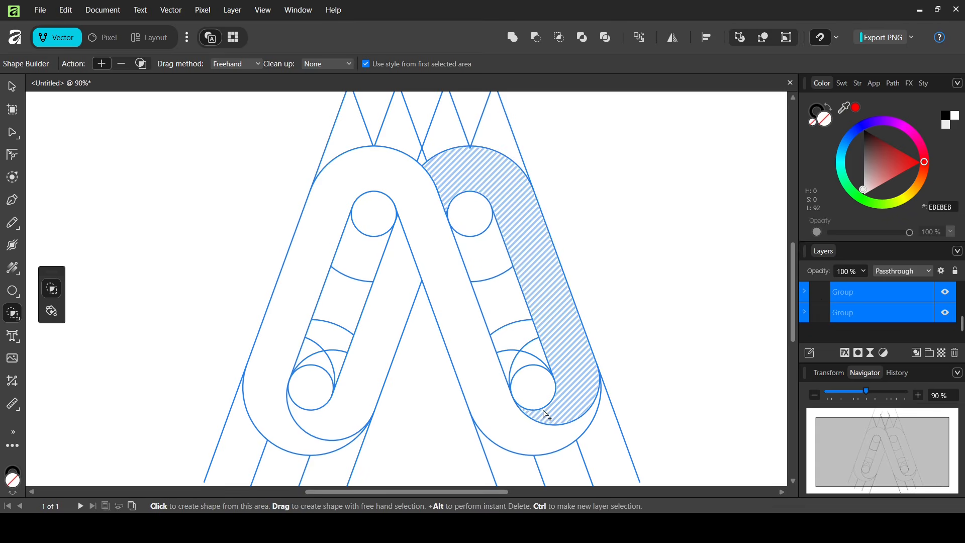
Merge the remaining slivers at the right arch's top and beside its small circle into the right shape
{"action": "left_click_drag", "start_coordinate": [887, 391], "coordinate": [895, 394]}
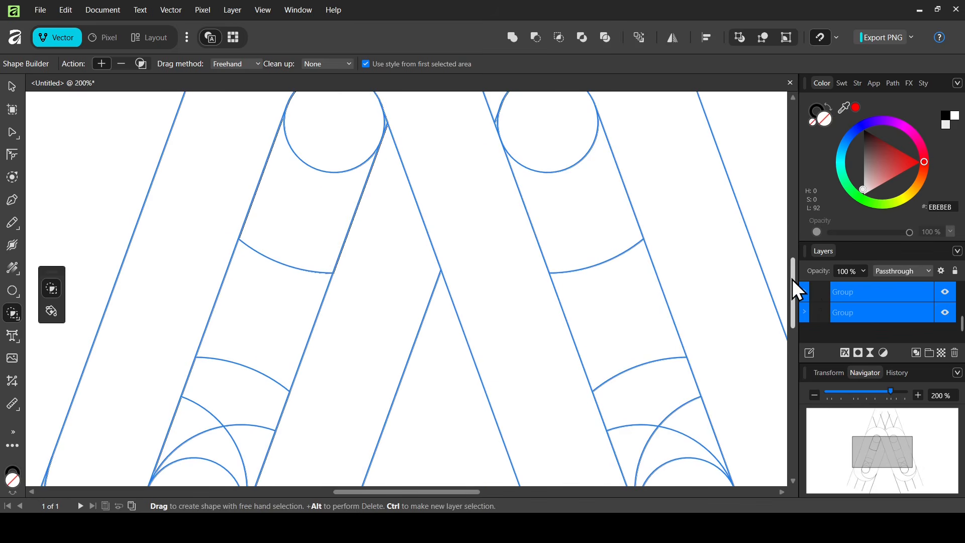
{"action": "left_click_drag", "start_coordinate": [792, 279], "coordinate": [798, 219]}
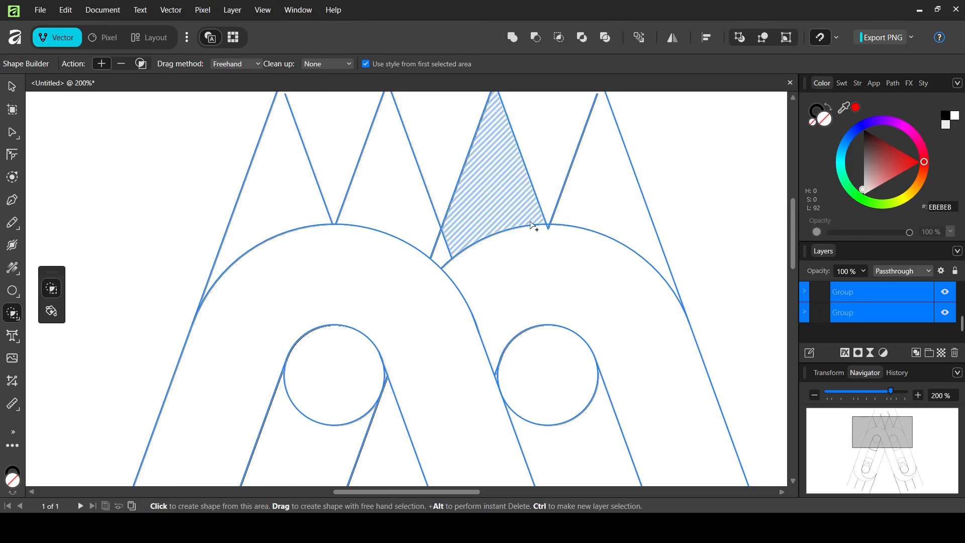
{"action": "left_click_drag", "start_coordinate": [545, 231], "coordinate": [556, 230]}
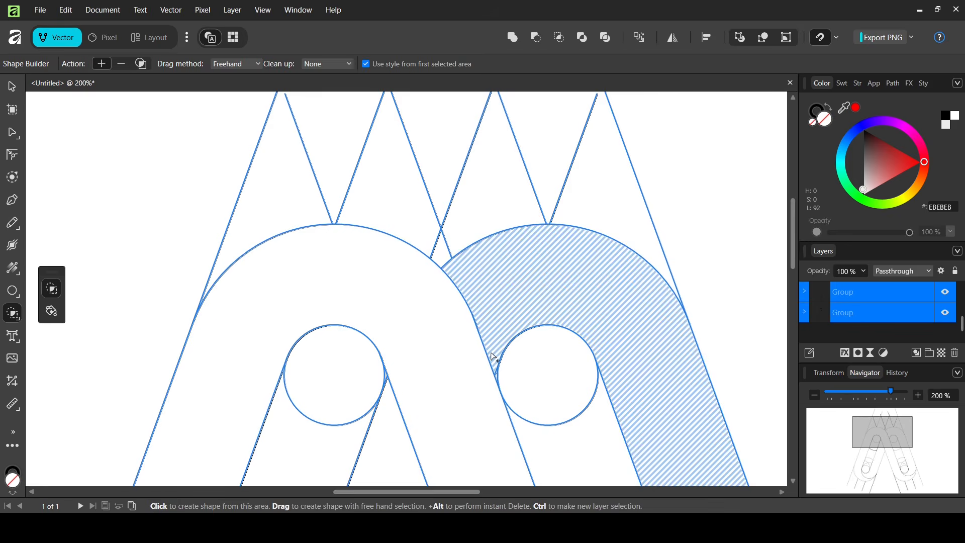
{"action": "left_click_drag", "start_coordinate": [492, 355], "coordinate": [500, 387]}
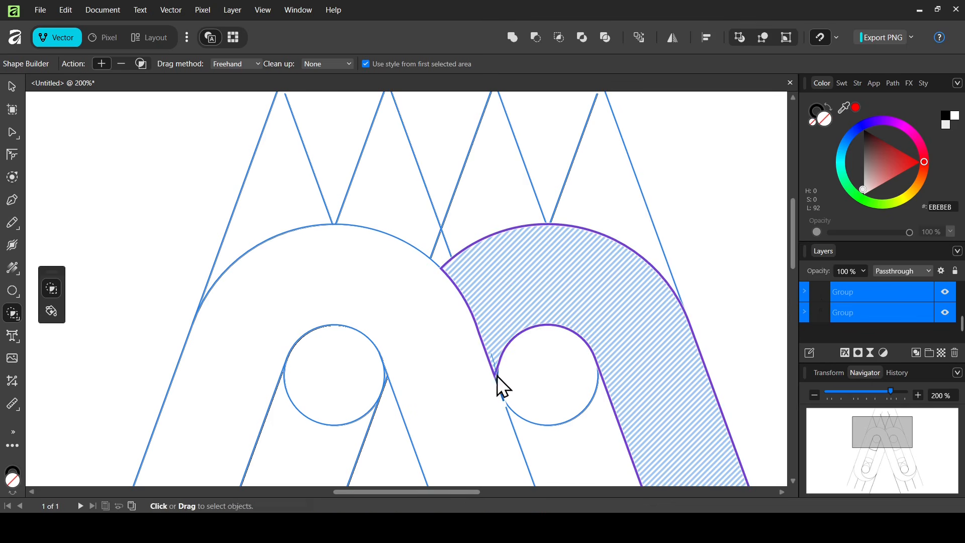
{"action": "left_click", "coordinate": [860, 391]}
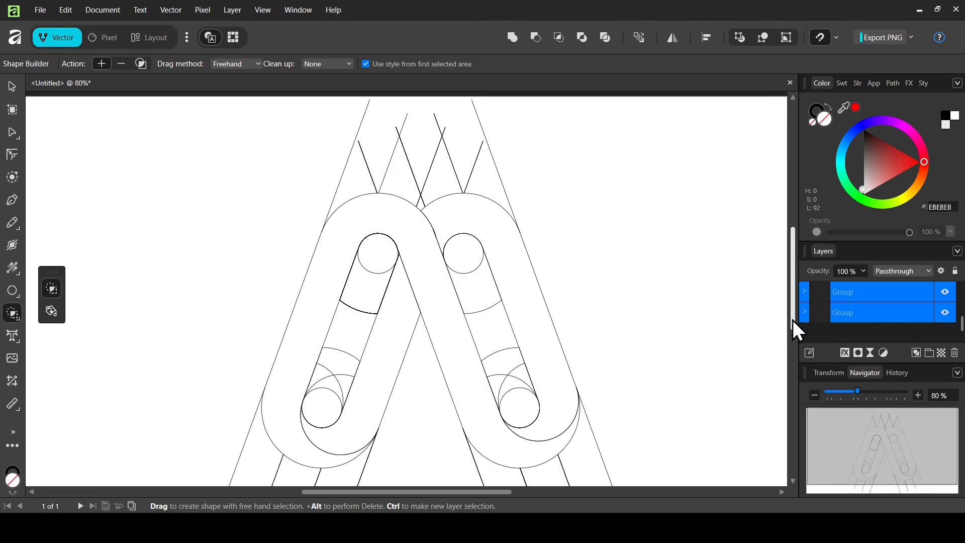
{"action": "left_click_drag", "start_coordinate": [792, 319], "coordinate": [790, 335]}
{"action": "key", "text": "ctrl+minus"}
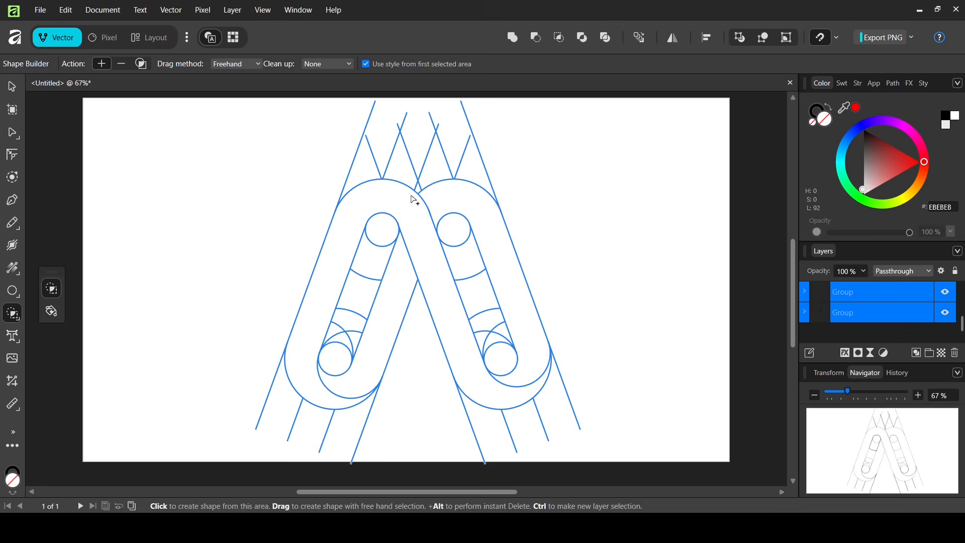
Move the right leg's leftover construction group away from the logo and delete it
{"action": "left_click", "coordinate": [18, 89]}
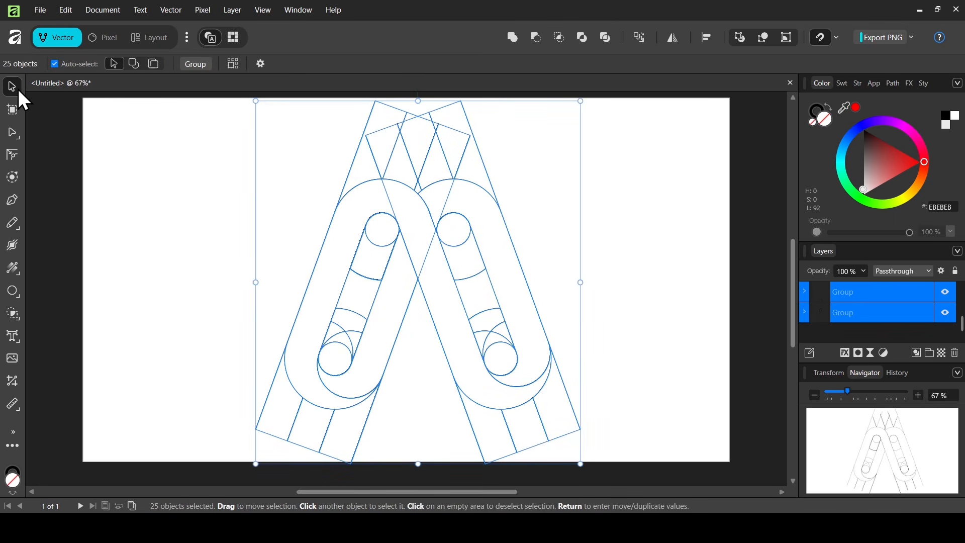
{"action": "left_click", "coordinate": [209, 200]}
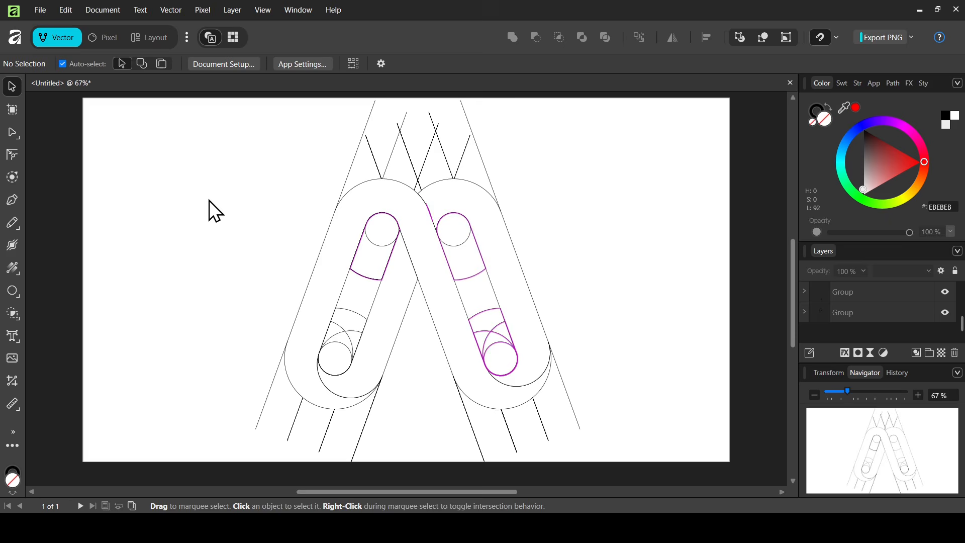
{"action": "left_click", "coordinate": [572, 409]}
{"action": "left_click_drag", "start_coordinate": [559, 413], "coordinate": [725, 398]}
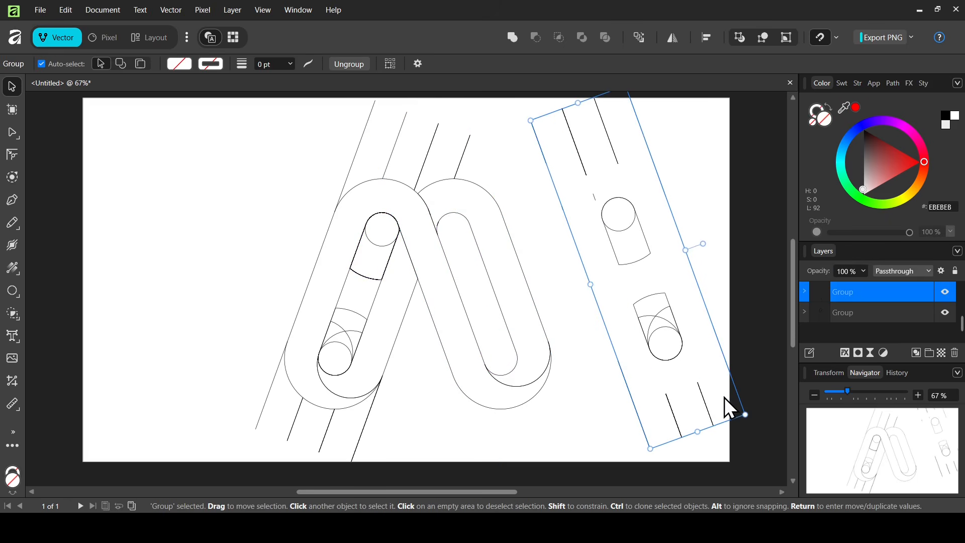
{"action": "key", "text": "Delete"}
{"action": "left_click", "coordinate": [664, 376]}
Move the left leg's leftover construction group away from the logo and delete it
{"action": "left_click", "coordinate": [327, 433]}
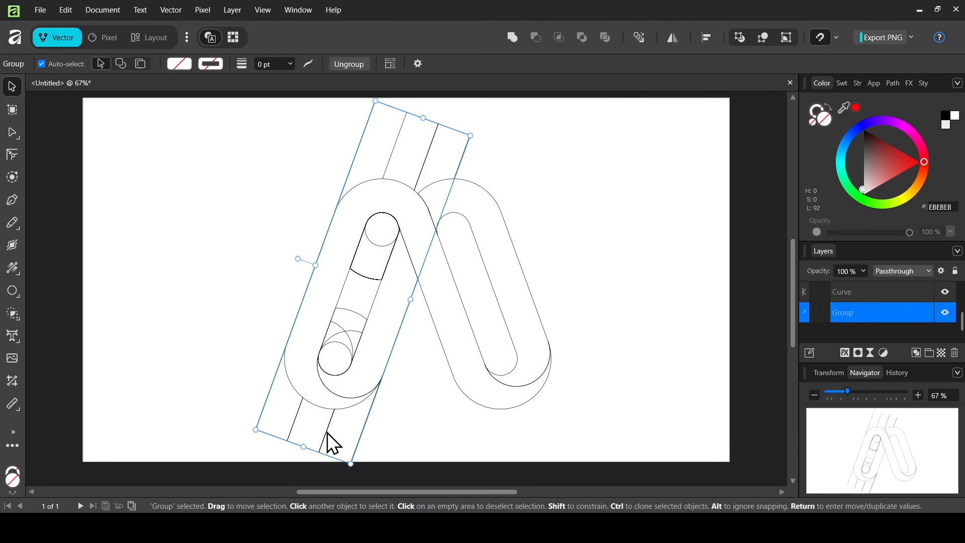
{"action": "left_click_drag", "start_coordinate": [328, 433], "coordinate": [163, 445]}
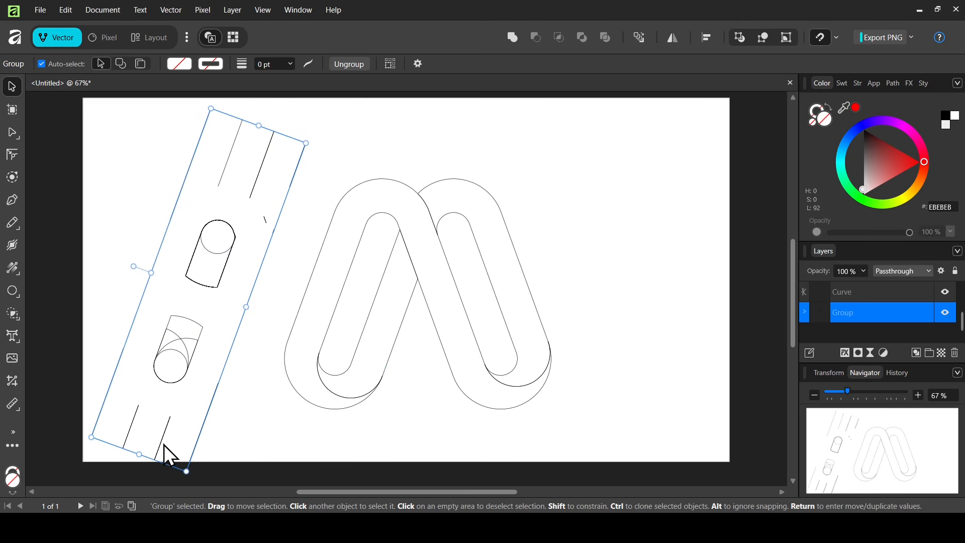
{"action": "key", "text": "Delete"}
{"action": "left_click", "coordinate": [590, 277]}
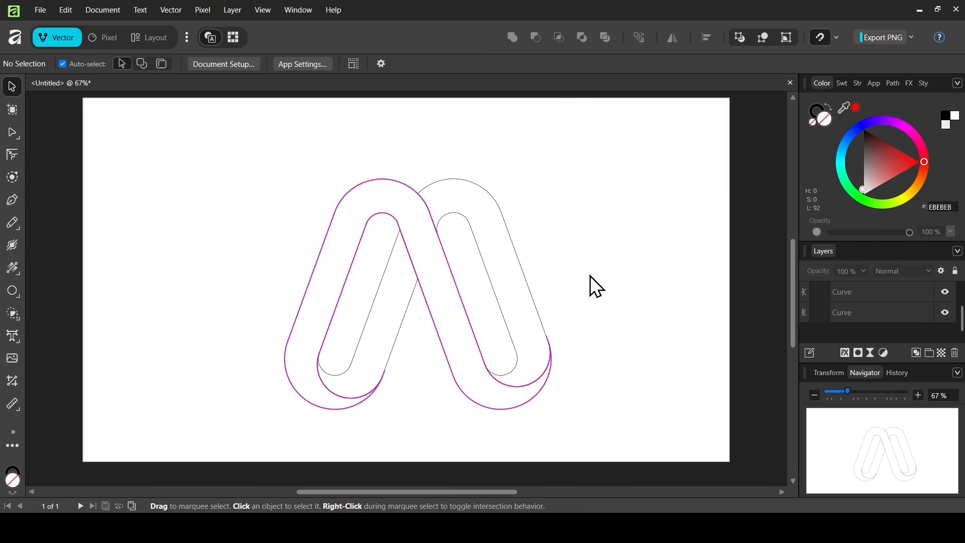
Fill the large front letter shape with the orange FFB532
{"action": "left_click", "coordinate": [318, 259]}
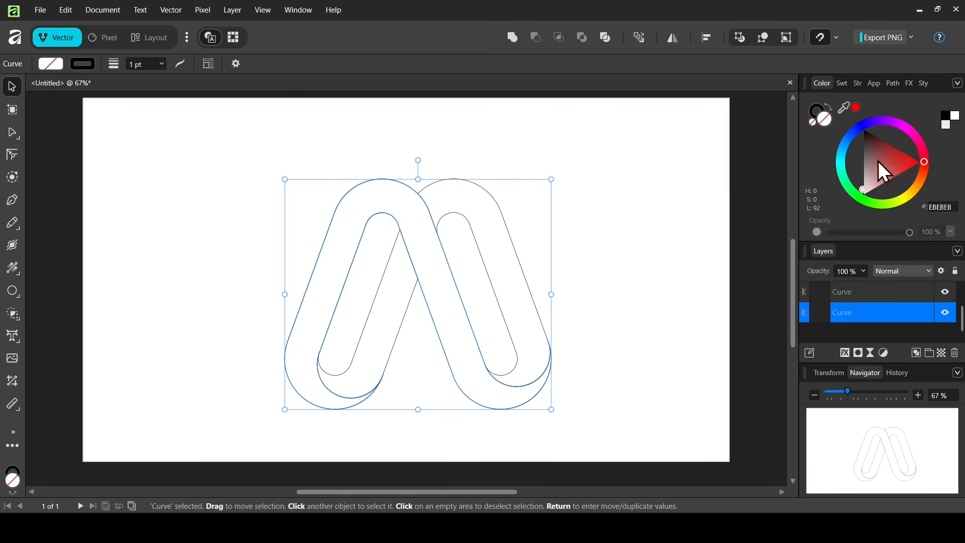
{"action": "left_click", "coordinate": [887, 180]}
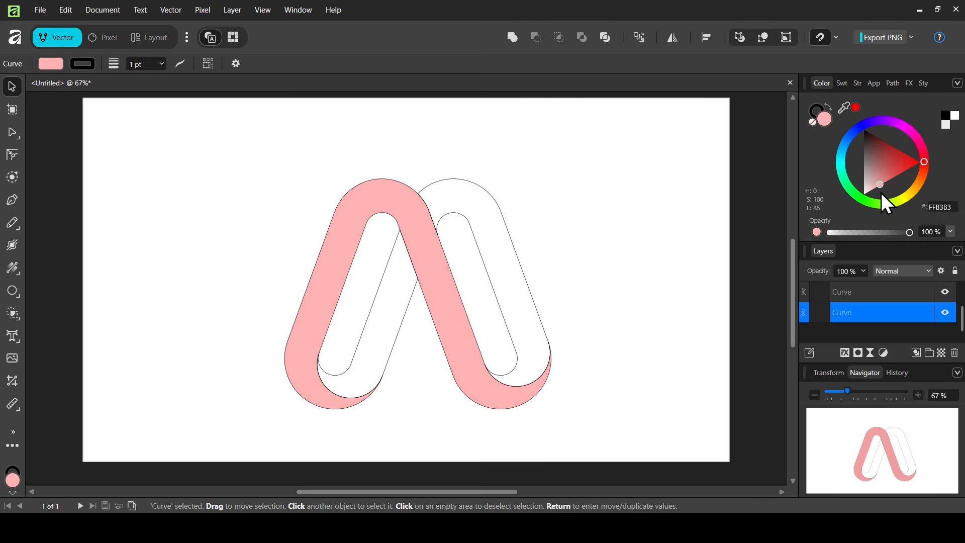
{"action": "left_click", "coordinate": [916, 188]}
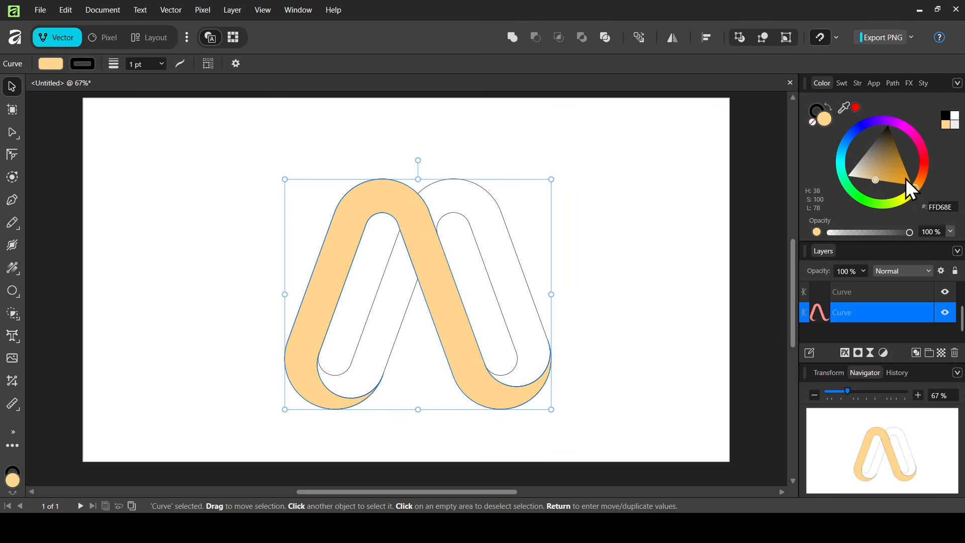
{"action": "left_click", "coordinate": [898, 183]}
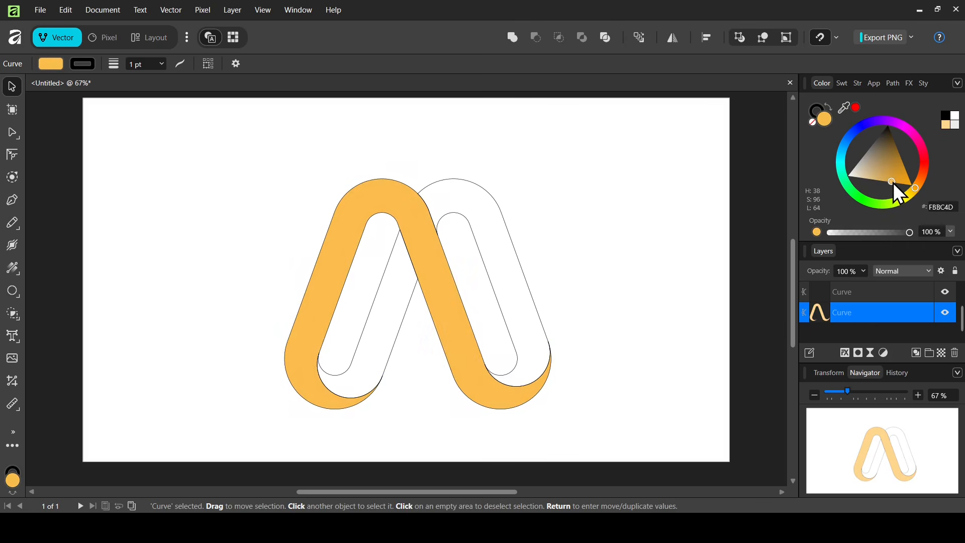
Group the inner left strip with the right arch shape and fill the group with the dark brown A56900
{"action": "left_click", "coordinate": [384, 286]}
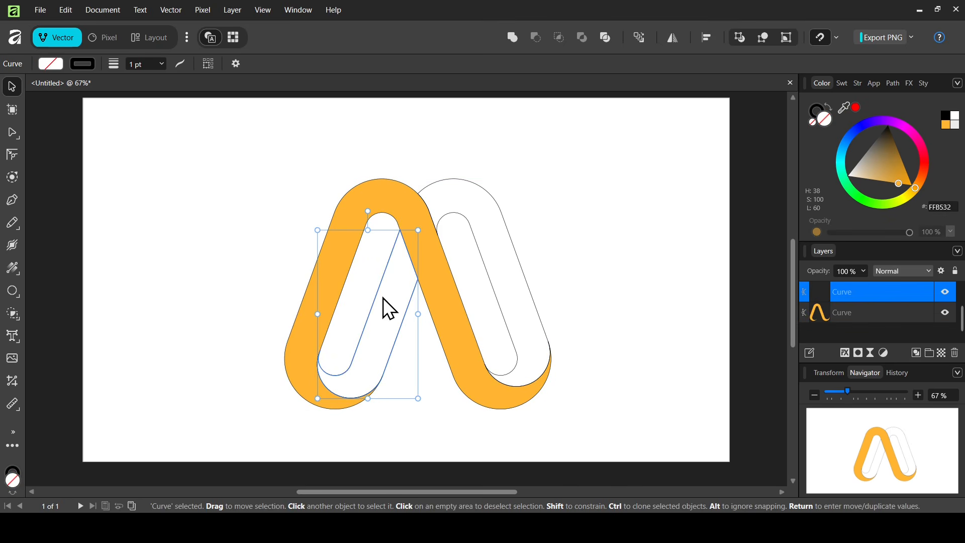
{"action": "left_click", "coordinate": [502, 234], "text": "shift"}
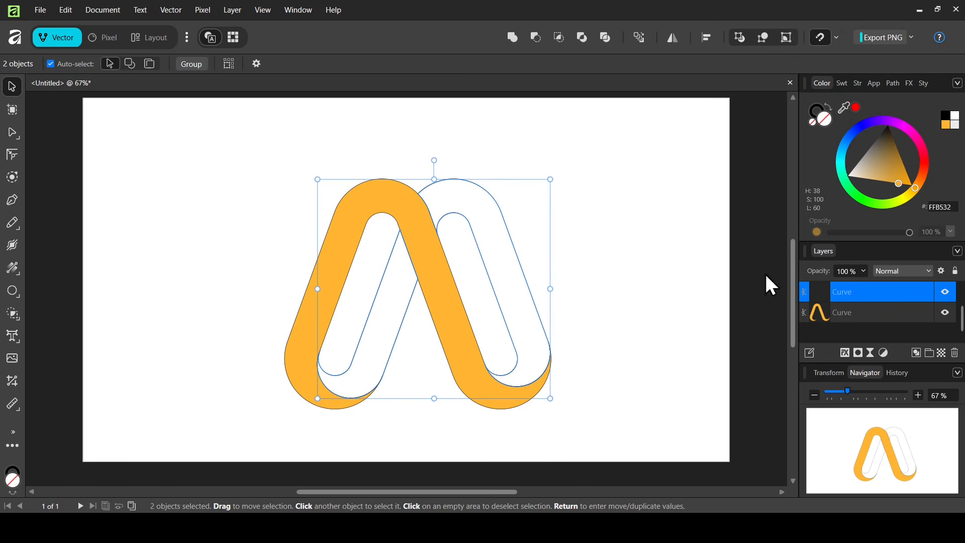
{"action": "left_click", "coordinate": [931, 351]}
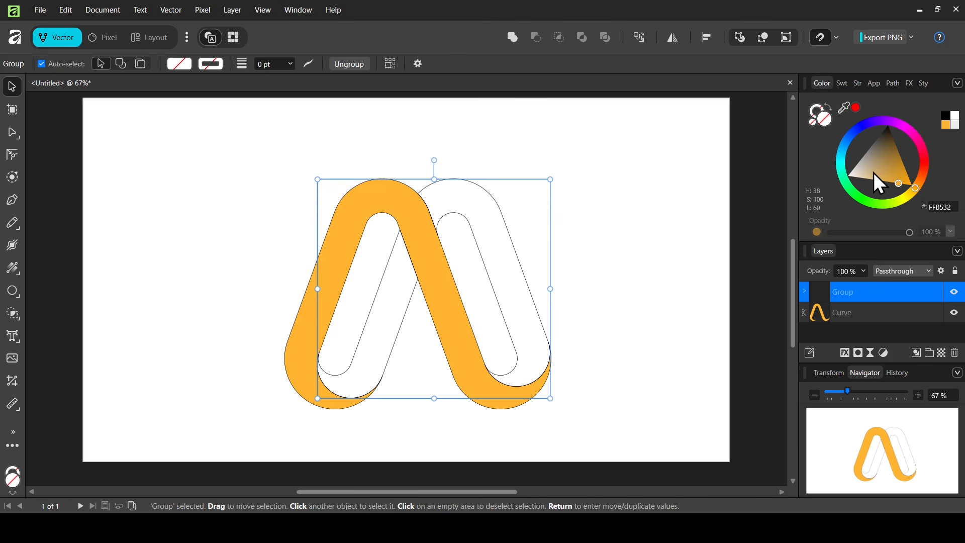
{"action": "mouse_move", "coordinate": [874, 173]}
{"action": "left_mouse_down"}
{"action": "mouse_move", "coordinate": [861, 183]}
{"action": "mouse_move", "coordinate": [869, 150]}
{"action": "mouse_move", "coordinate": [916, 147]}
{"action": "mouse_move", "coordinate": [914, 137]}
{"action": "mouse_move", "coordinate": [921, 147]}
{"action": "left_mouse_up"}
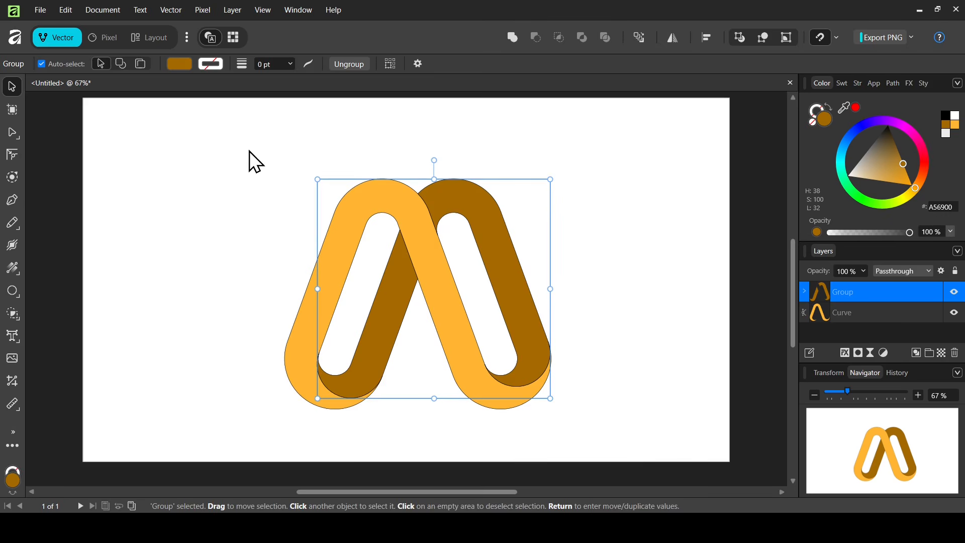
Group the orange shape with the brown group and enlarge the logo about its centre to fill most of the page height
{"action": "left_click_drag", "start_coordinate": [248, 150], "coordinate": [642, 442]}
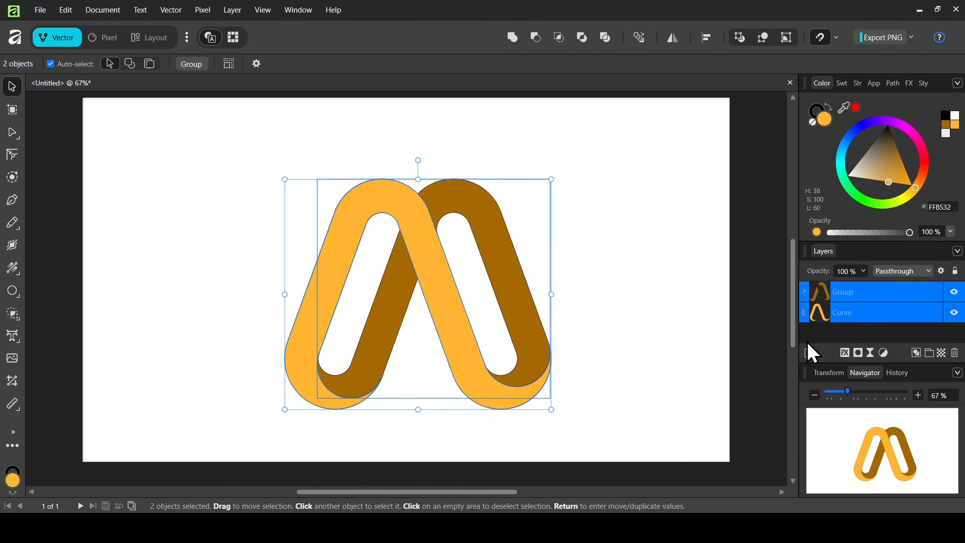
{"action": "left_click", "coordinate": [931, 354]}
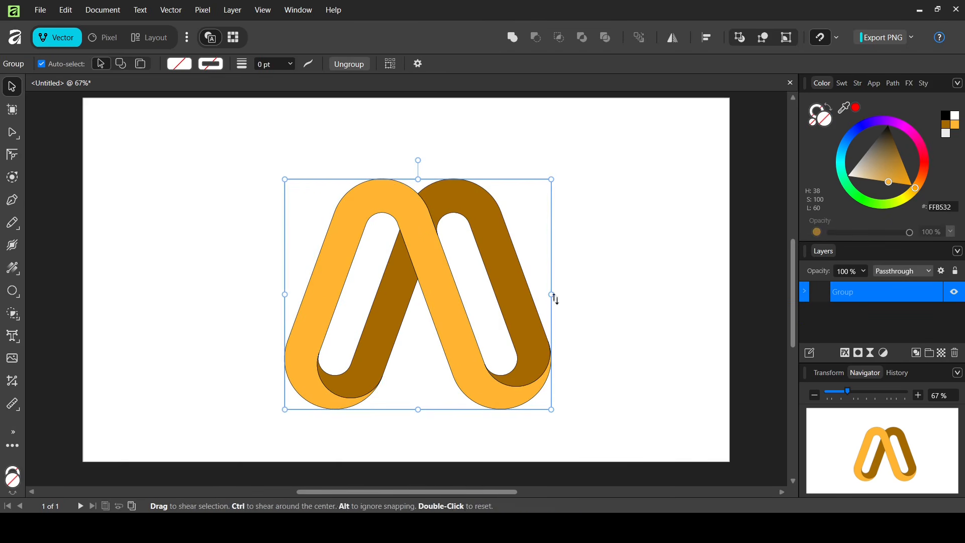
{"action": "mouse_move", "coordinate": [552, 294]}
{"action": "left_mouse_down"}
{"action": "mouse_move", "coordinate": [635, 297]}
{"action": "mouse_move", "coordinate": [548, 293]}
{"action": "left_mouse_up"}
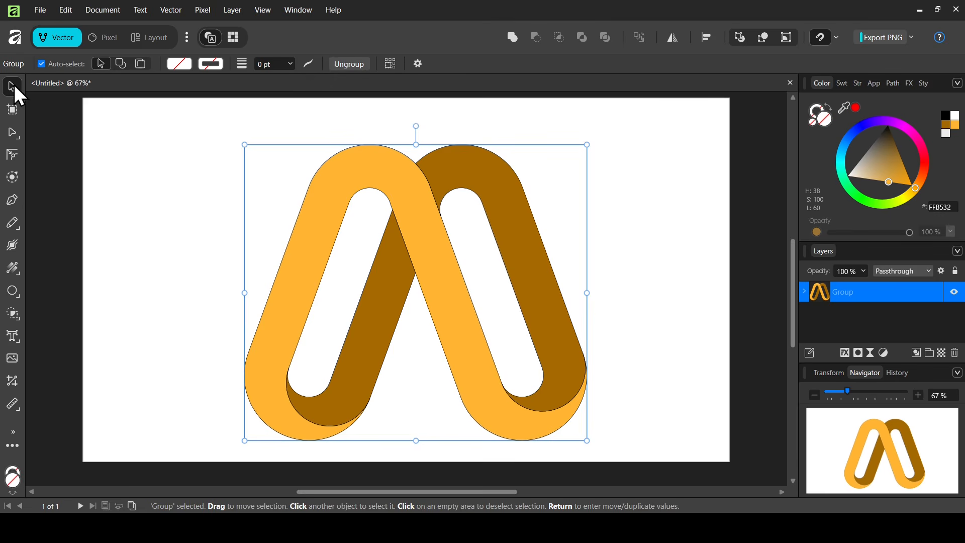
Set the outline width of the whole logo group to 0 pt
{"action": "left_click", "coordinate": [291, 66]}
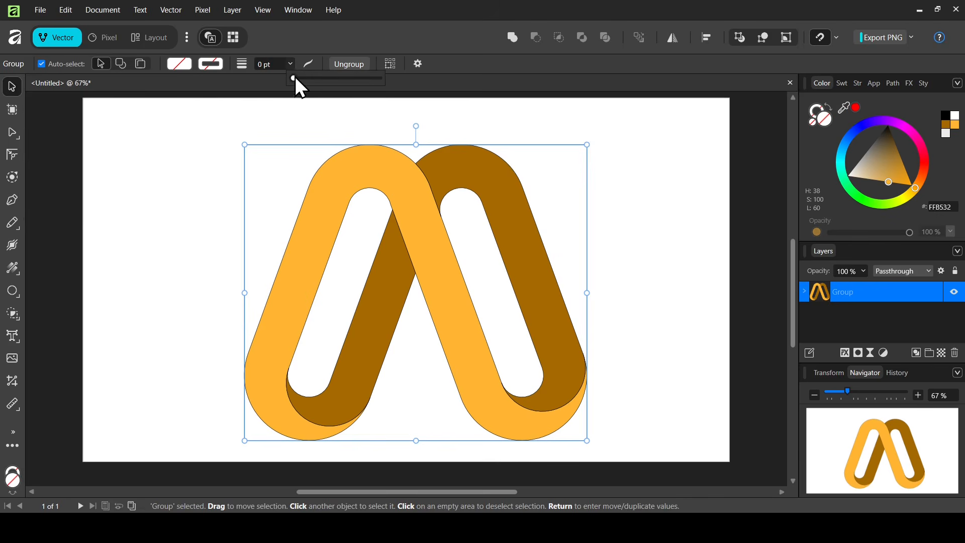
{"action": "mouse_move", "coordinate": [295, 80]}
{"action": "left_mouse_down"}
{"action": "mouse_move", "coordinate": [330, 82]}
{"action": "mouse_move", "coordinate": [270, 87]}
{"action": "left_mouse_up"}
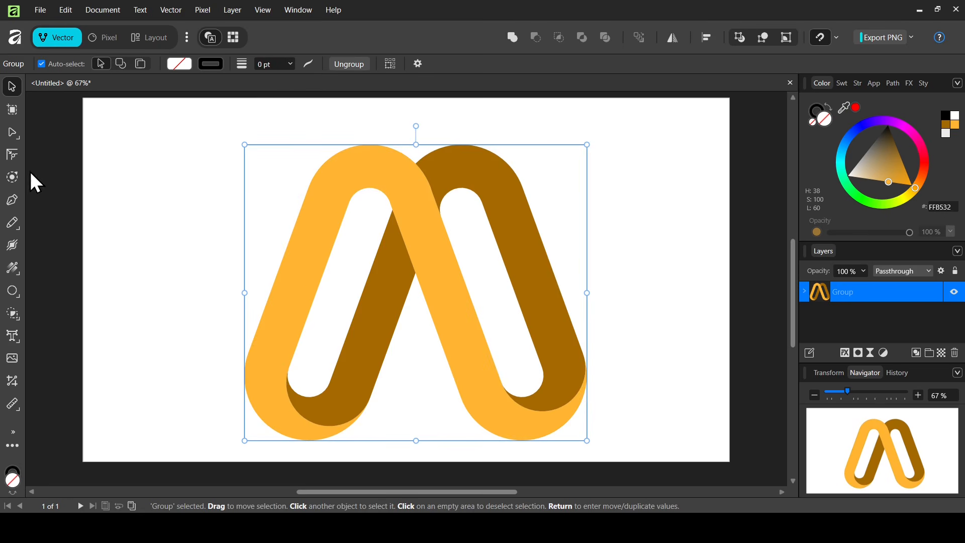
{"action": "left_click", "coordinate": [16, 176]}
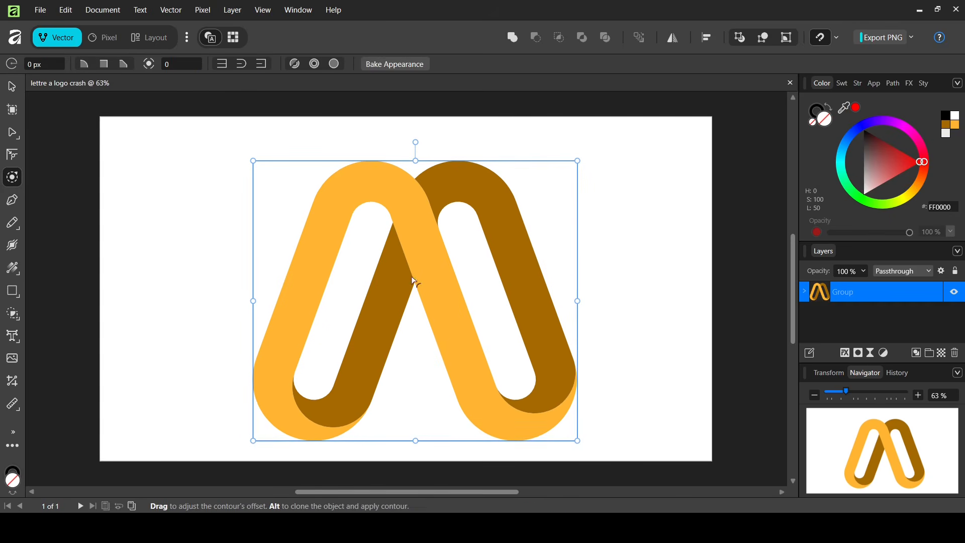
{"action": "left_click", "coordinate": [43, 18]}
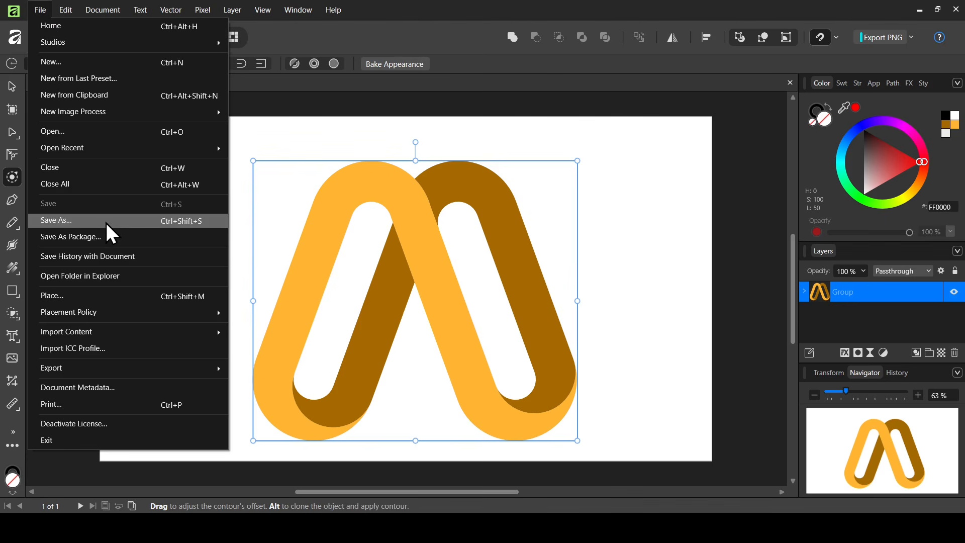
{"action": "left_click", "coordinate": [381, 2]}
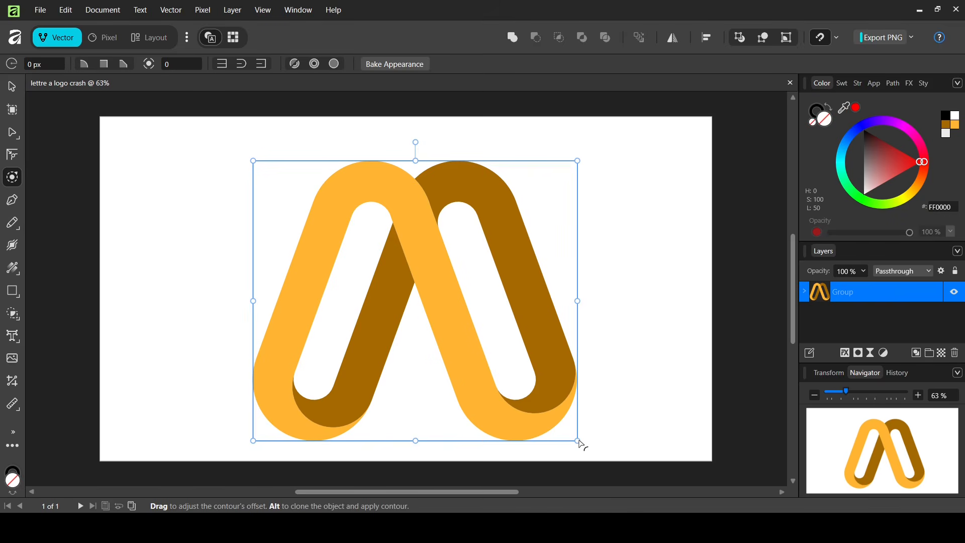
{"action": "left_click_drag", "start_coordinate": [580, 443], "coordinate": [578, 446]}
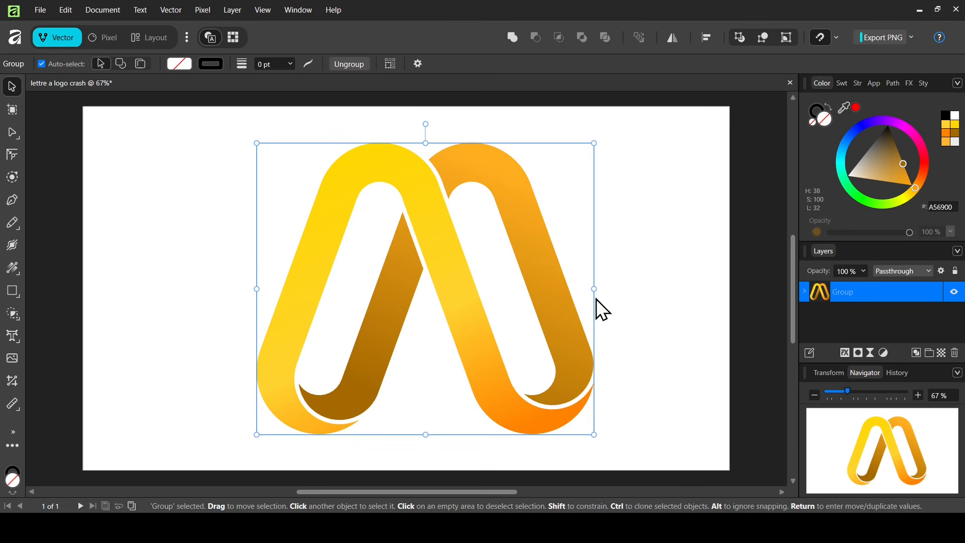
Open the logo group's layer effects beside the artwork and briefly try the Bevel / Emboss effect
{"action": "left_click", "coordinate": [845, 352]}
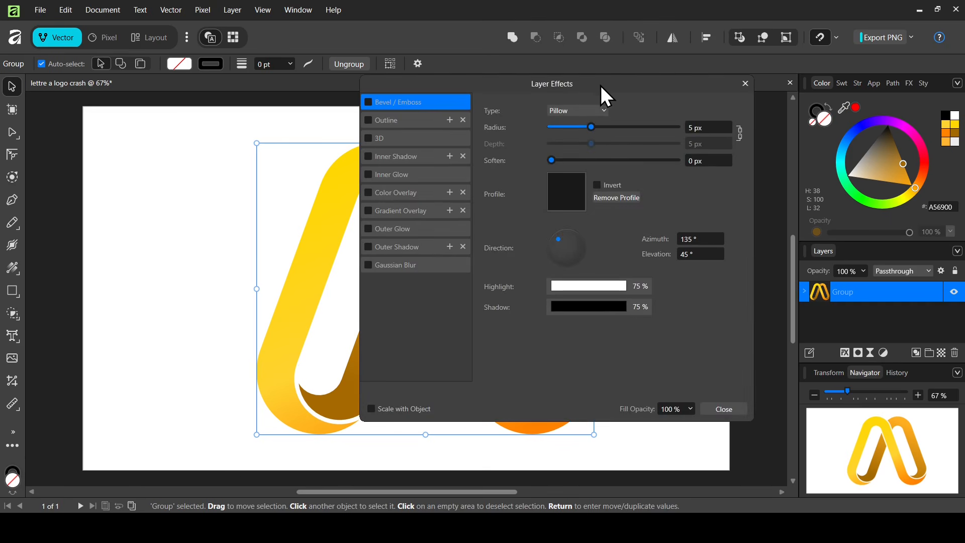
{"action": "left_click_drag", "start_coordinate": [605, 83], "coordinate": [686, 95]}
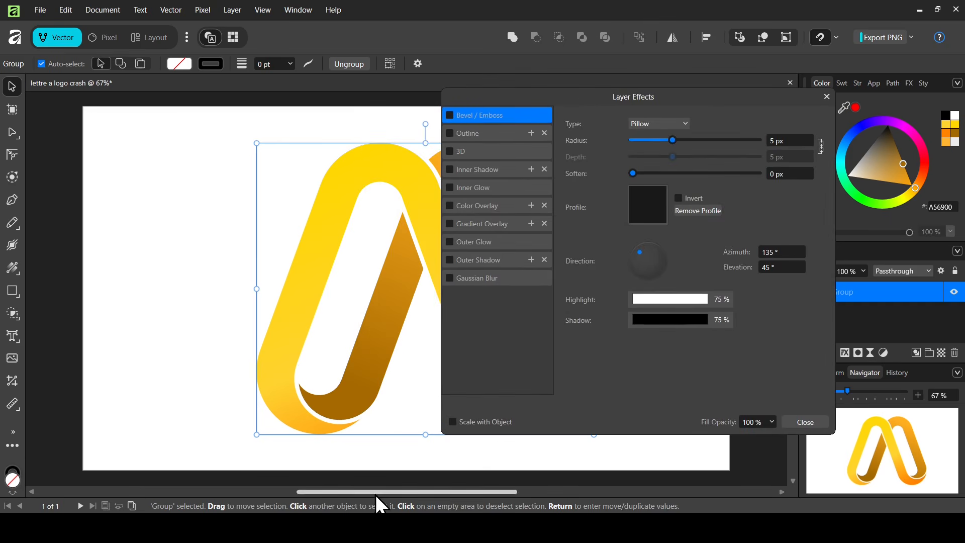
{"action": "left_click_drag", "start_coordinate": [376, 493], "coordinate": [476, 493]}
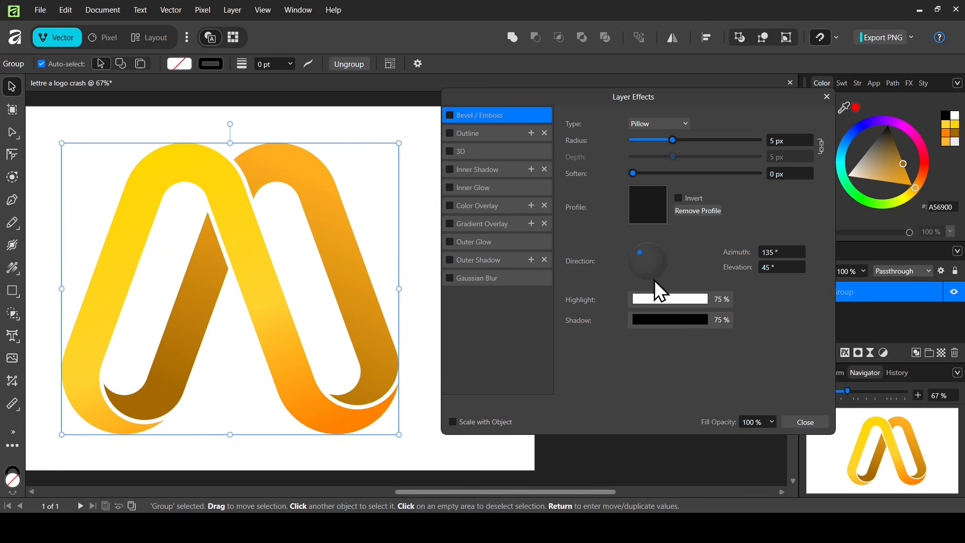
{"action": "left_click", "coordinate": [452, 115]}
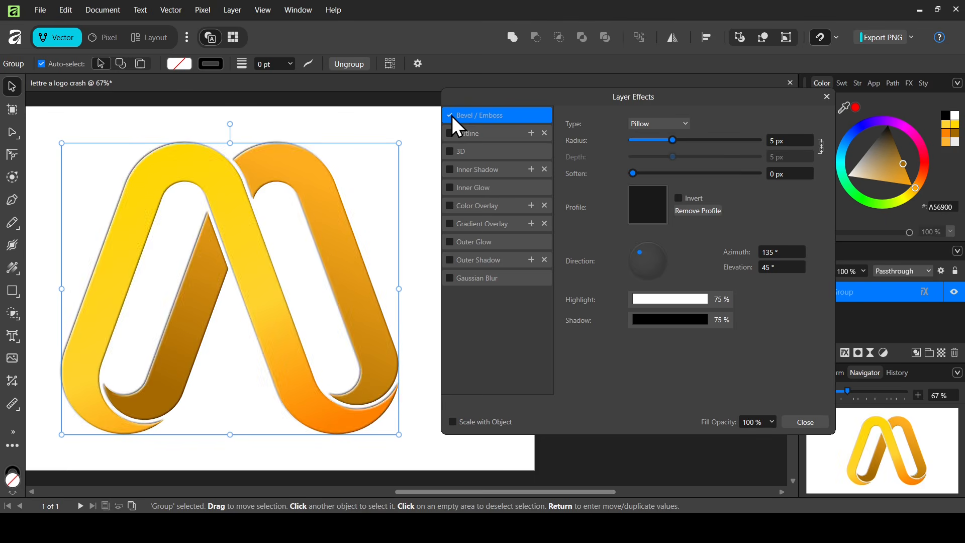
{"action": "left_click", "coordinate": [451, 116]}
Enable the 3D effect on the logo group with an unlinked radius of 3.1 px and depth of 7.4 px
{"action": "left_click", "coordinate": [487, 151]}
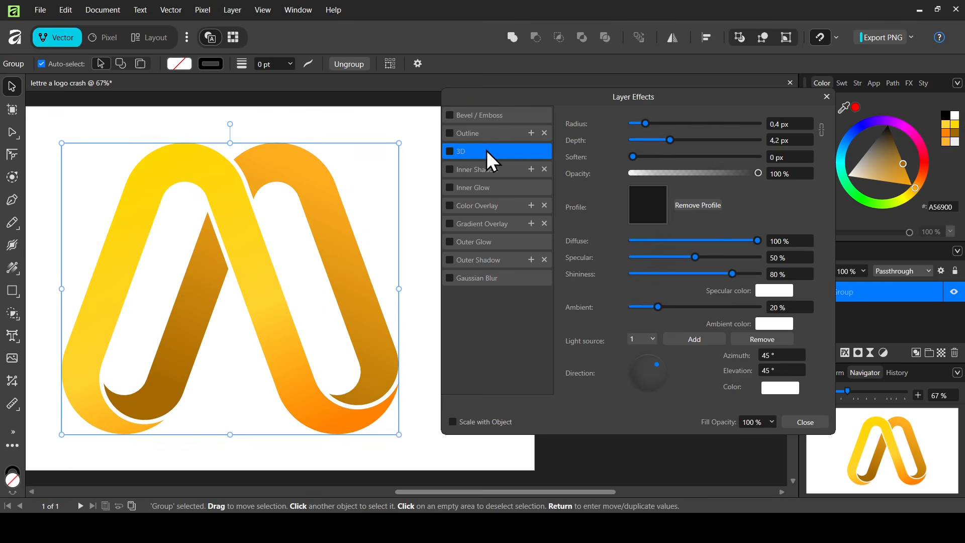
{"action": "left_click", "coordinate": [451, 154]}
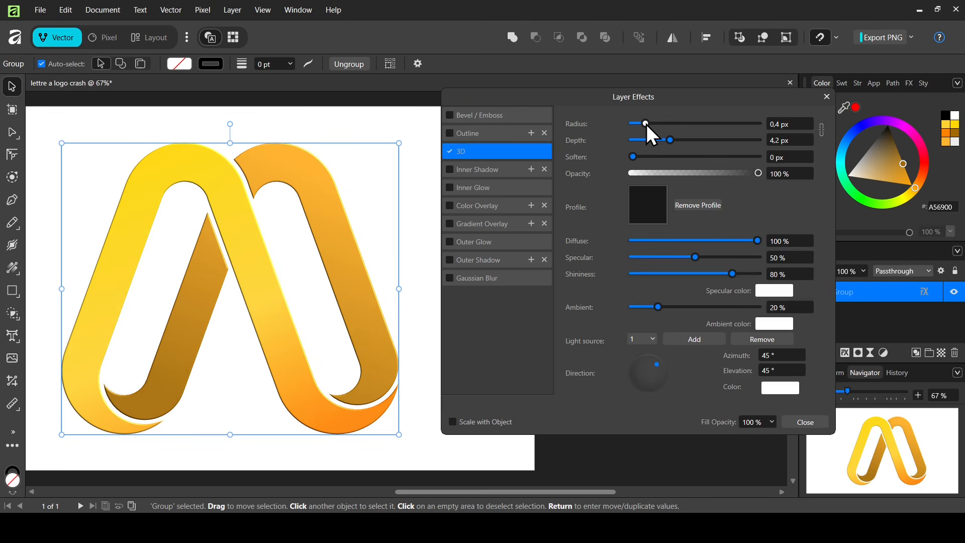
{"action": "left_click_drag", "start_coordinate": [647, 125], "coordinate": [672, 124]}
{"action": "left_click", "coordinate": [827, 133]}
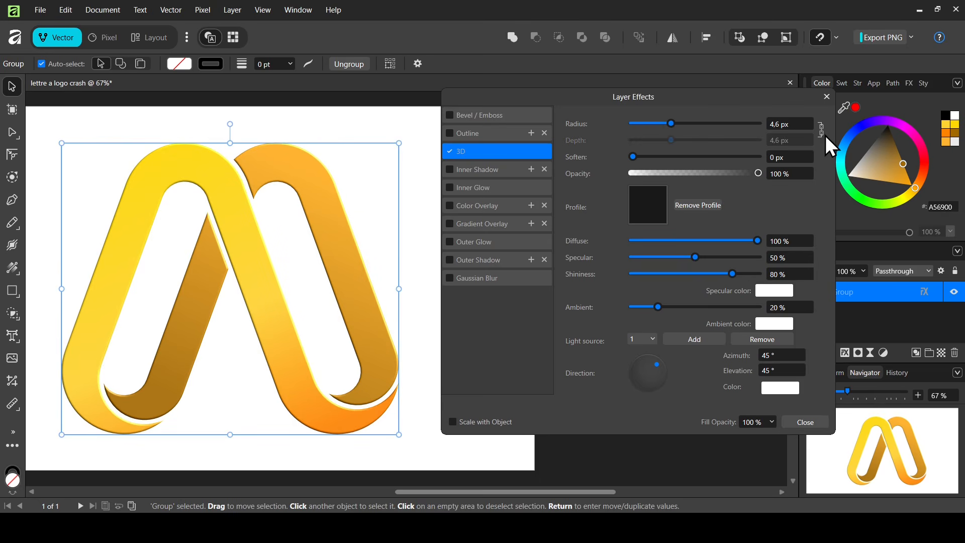
{"action": "left_click", "coordinate": [825, 135]}
{"action": "mouse_move", "coordinate": [673, 141]}
{"action": "left_mouse_down"}
{"action": "mouse_move", "coordinate": [723, 141]}
{"action": "mouse_move", "coordinate": [663, 147]}
{"action": "mouse_move", "coordinate": [719, 122]}
{"action": "mouse_move", "coordinate": [668, 124]}
{"action": "left_mouse_up"}
{"action": "left_click_drag", "start_coordinate": [682, 140], "coordinate": [681, 142]}
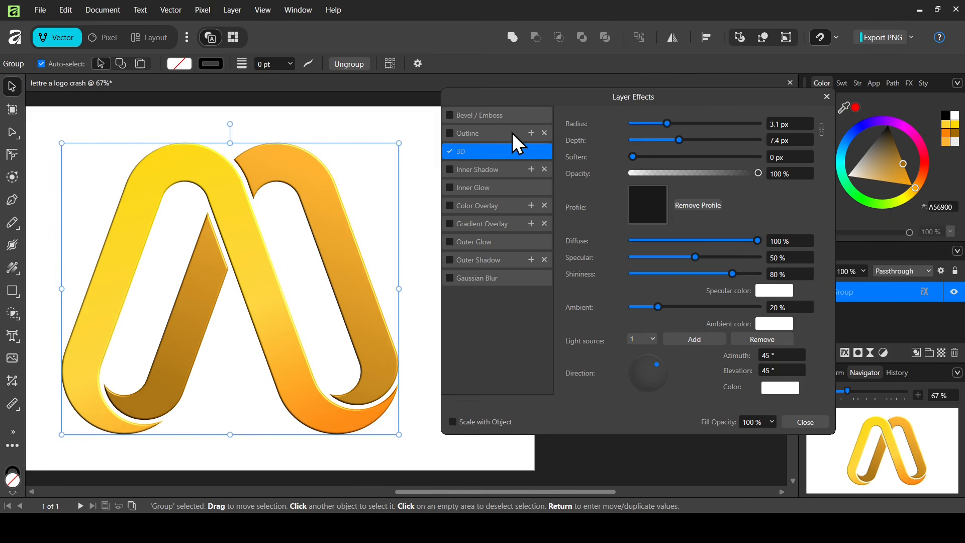
Try adding a Bevel / Emboss effect of type Emboss with a radius of 0.7 px
{"action": "left_click", "coordinate": [491, 115]}
{"action": "left_click", "coordinate": [453, 116]}
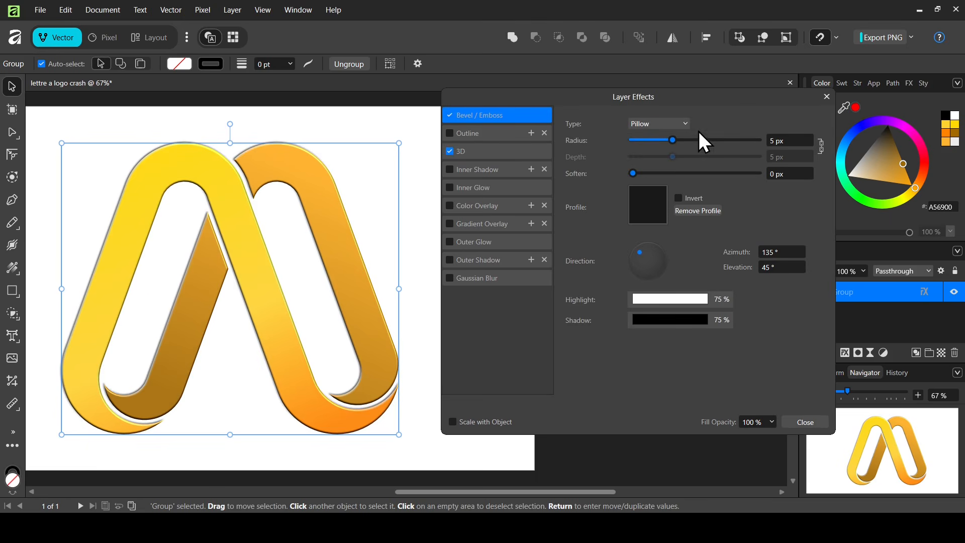
{"action": "left_click", "coordinate": [677, 126]}
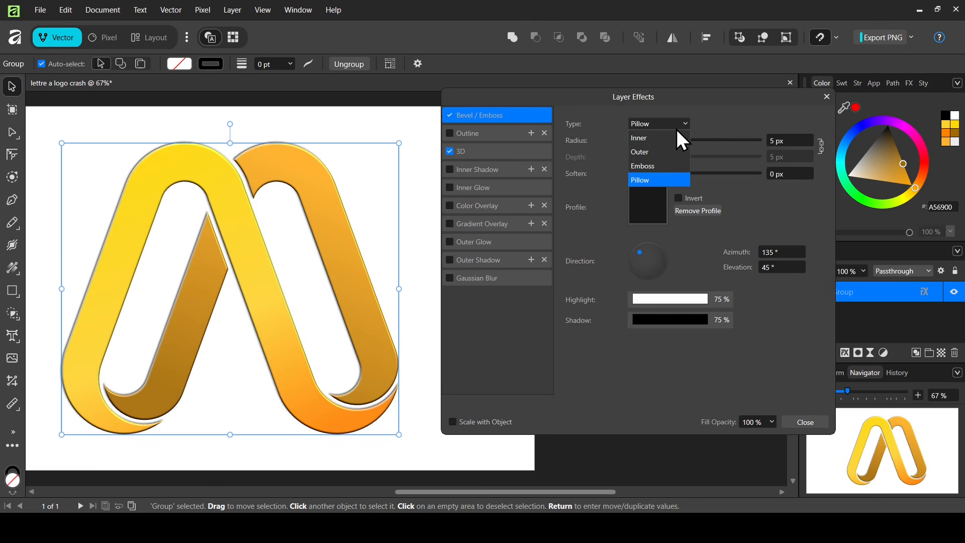
{"action": "left_click", "coordinate": [659, 165]}
{"action": "left_click_drag", "start_coordinate": [677, 140], "coordinate": [654, 140]}
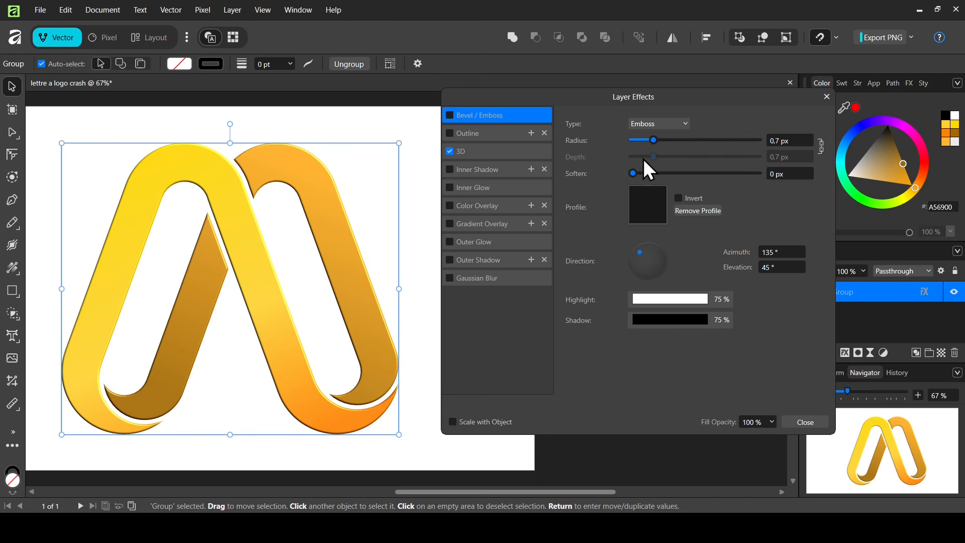
Close the layer effects and shift the logo slightly to the left to centre it on the page
{"action": "left_click", "coordinate": [828, 97]}
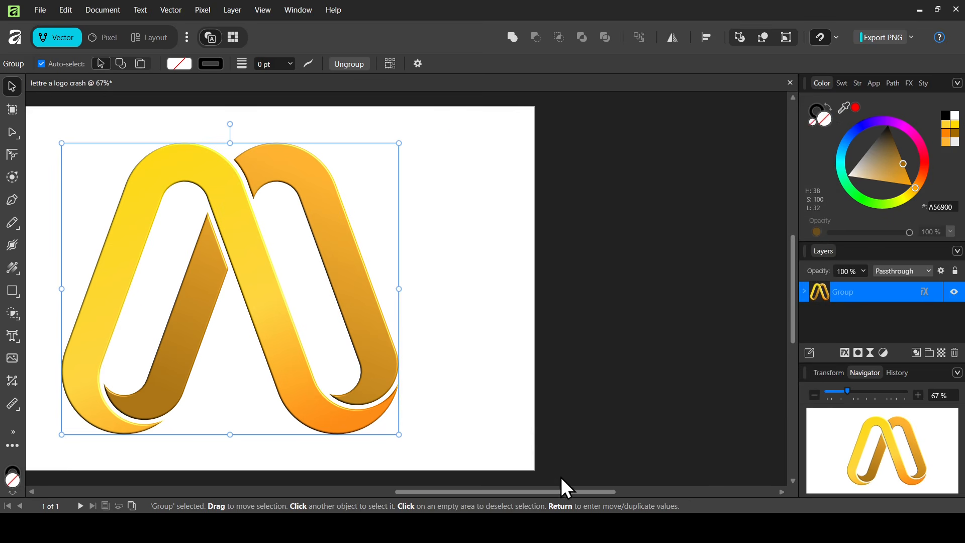
{"action": "left_click_drag", "start_coordinate": [557, 492], "coordinate": [454, 492]}
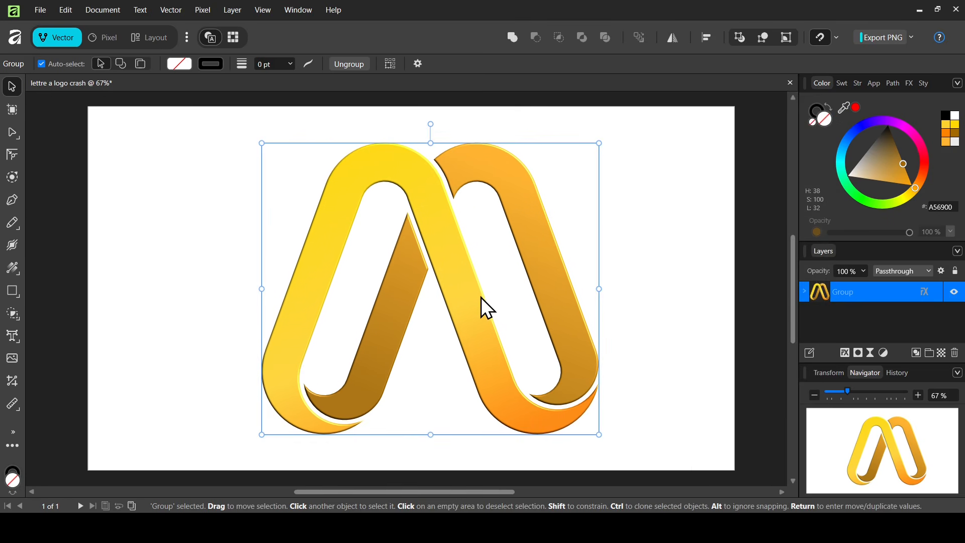
{"action": "left_click_drag", "start_coordinate": [482, 297], "coordinate": [452, 296]}
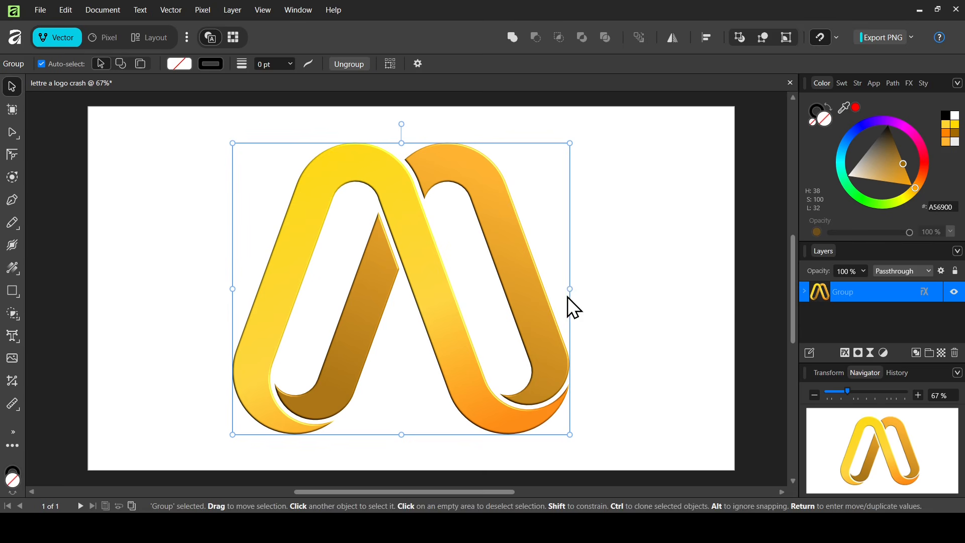